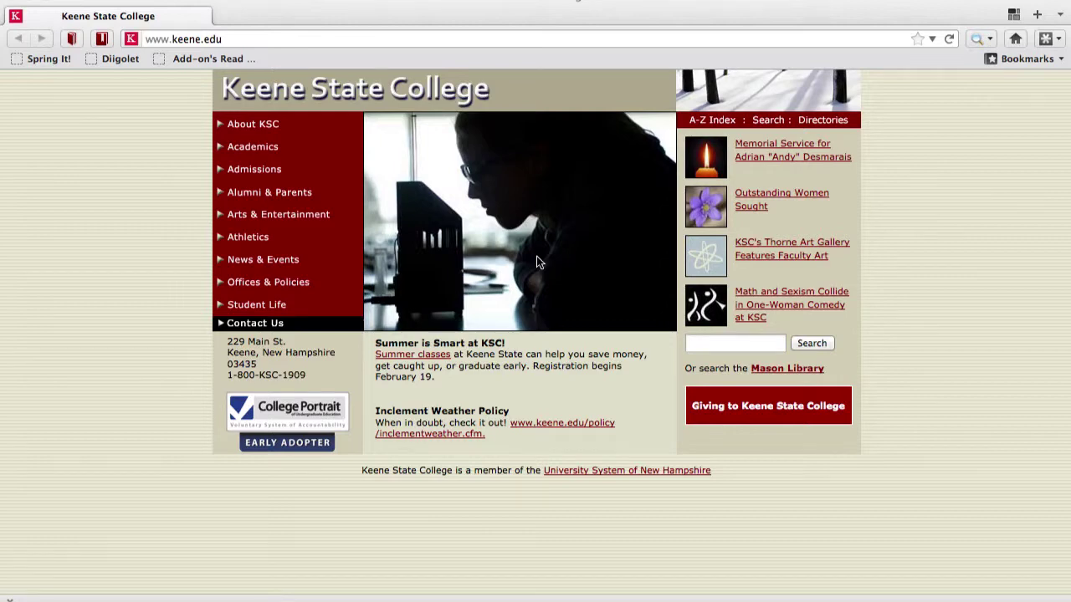
Step: Replace the Keene State College site with youtube.com and choose Sign In
left_click(328, 39)
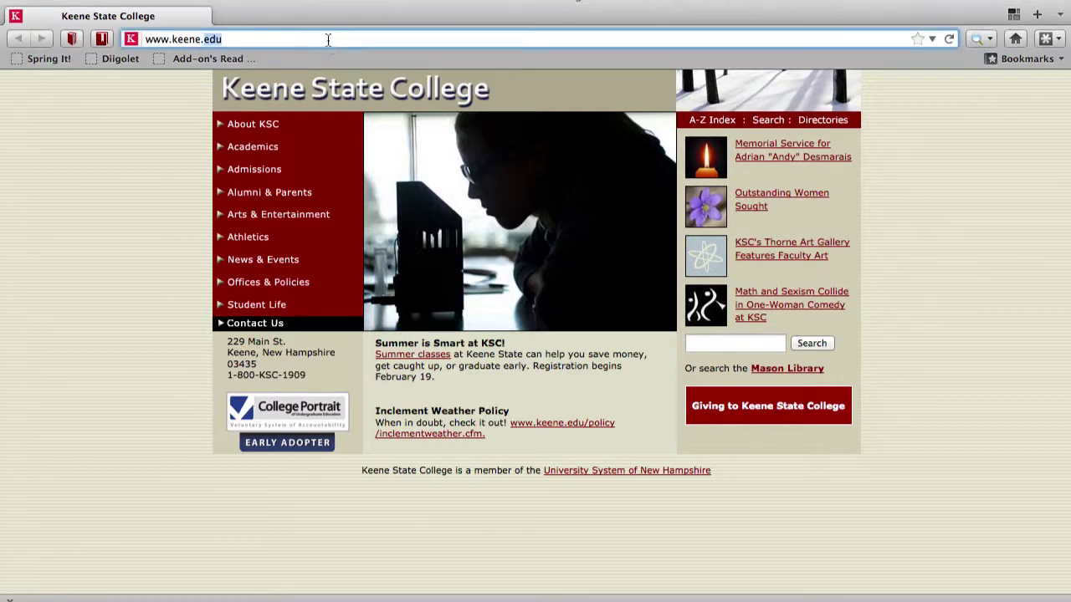
type("youtube.com")
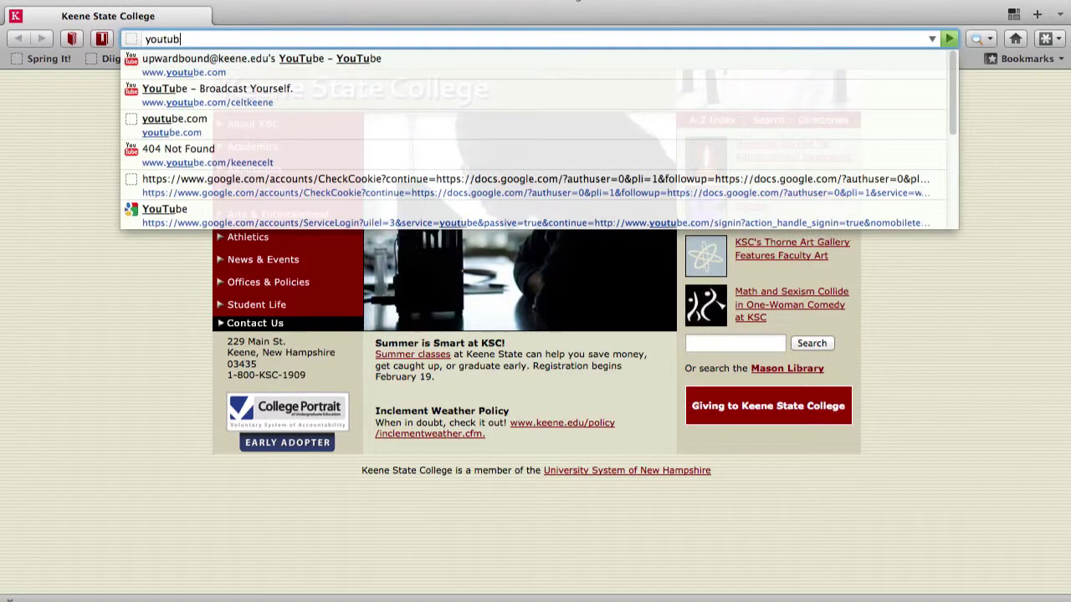
key("Return")
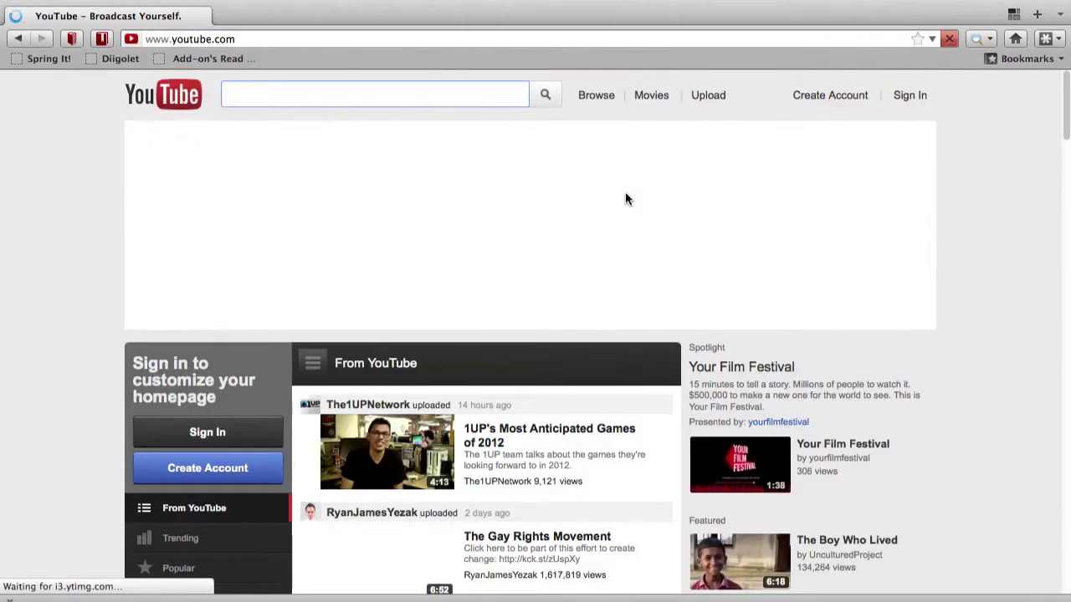
left_click(910, 95)
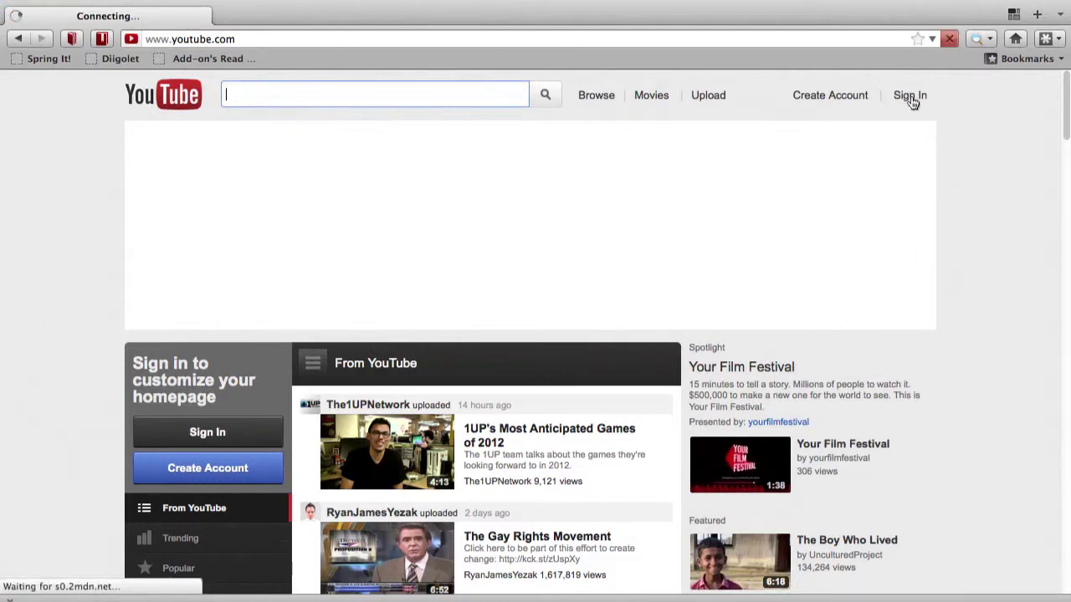
Step: Sign in to YouTube by entering the college Google account's e-mail address and submitting
left_click(255, 442)
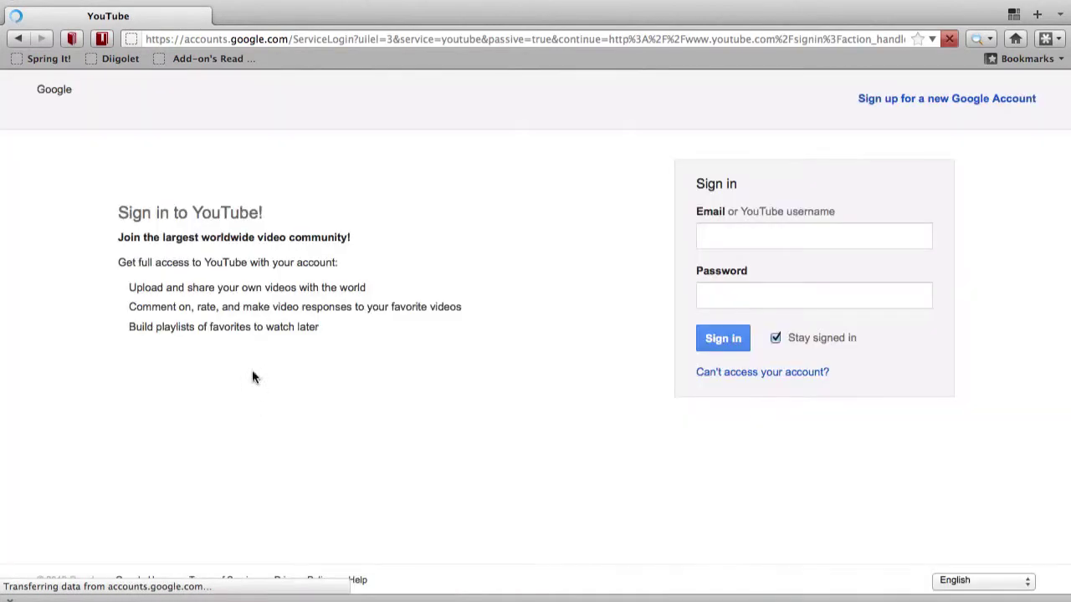
left_click(751, 239)
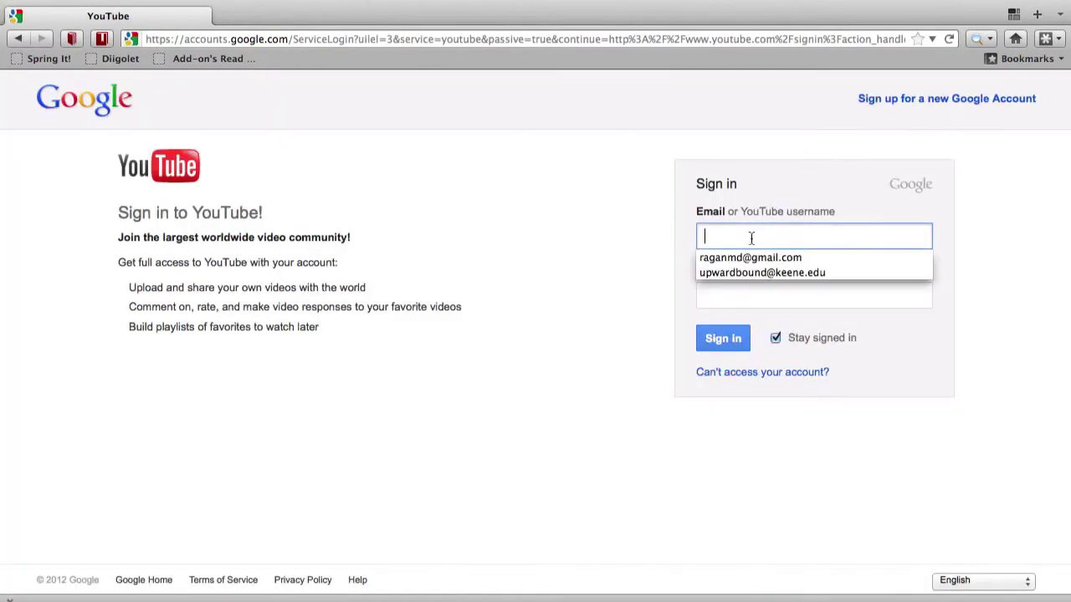
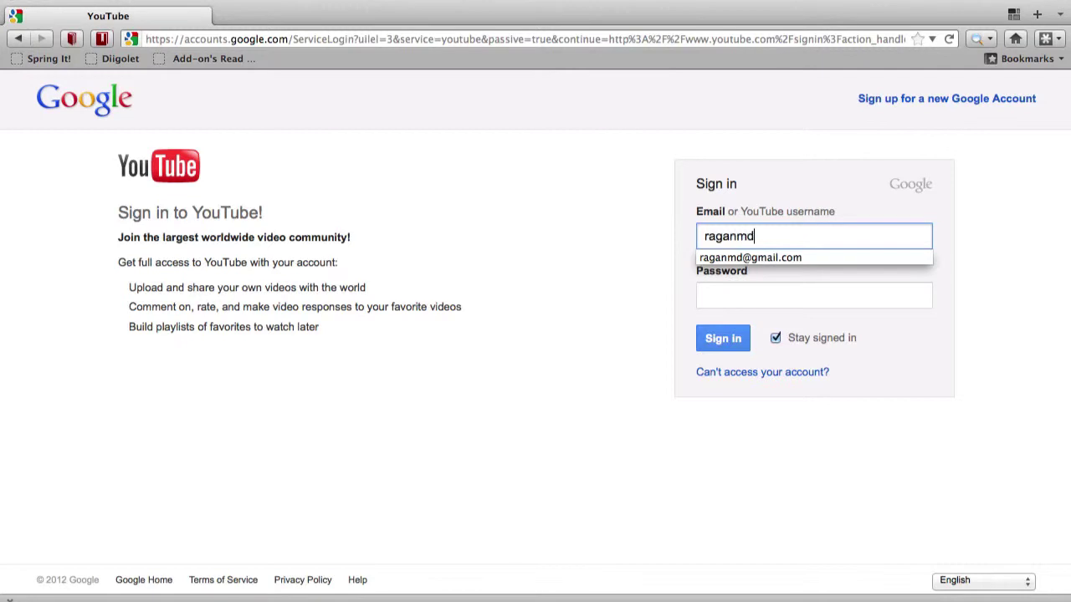
key("super+a")
type("m")
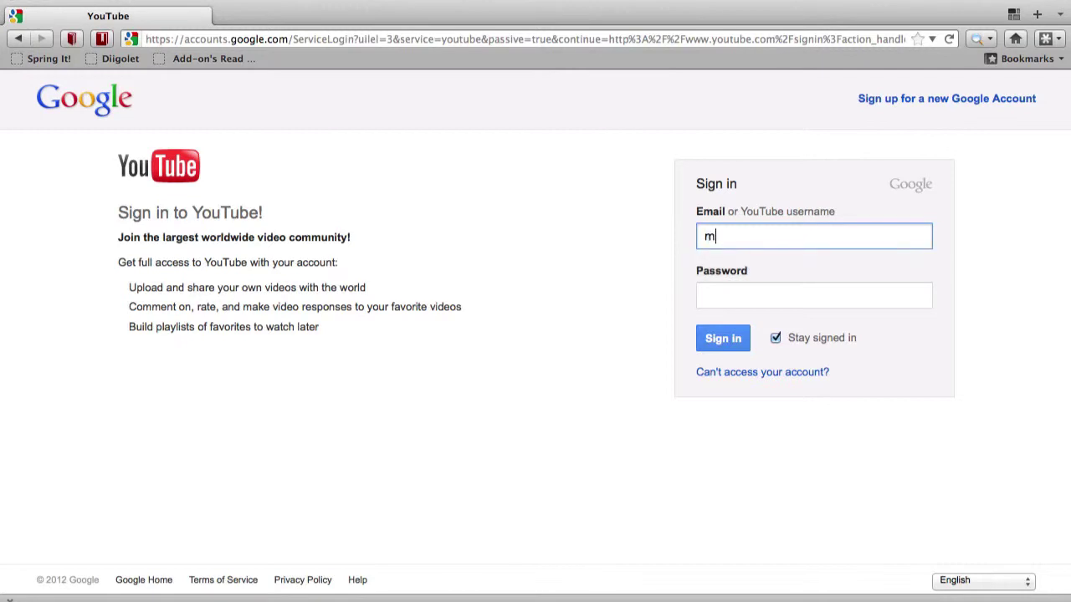
left_click(725, 337)
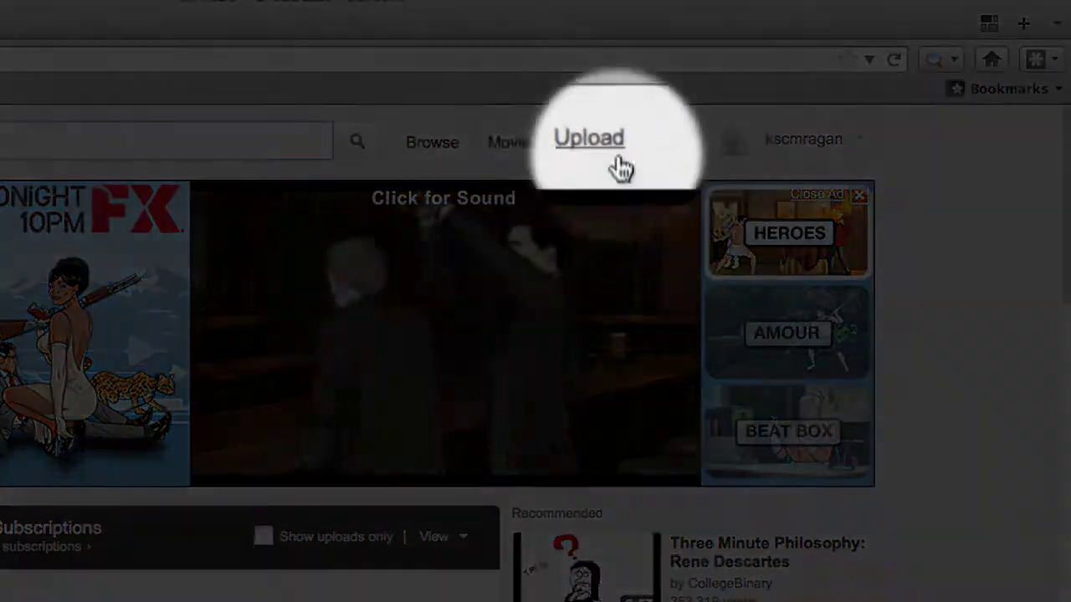
Step: Choose Record from webcam under Upload and allow camera and microphone access
left_click(585, 151)
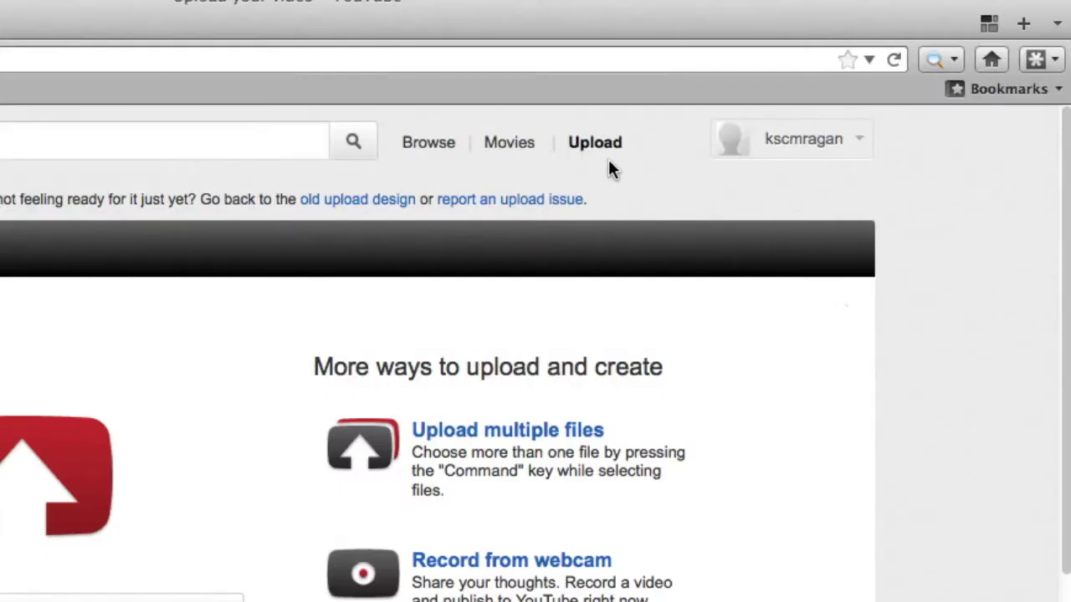
scroll(741, 356, "down", 2)
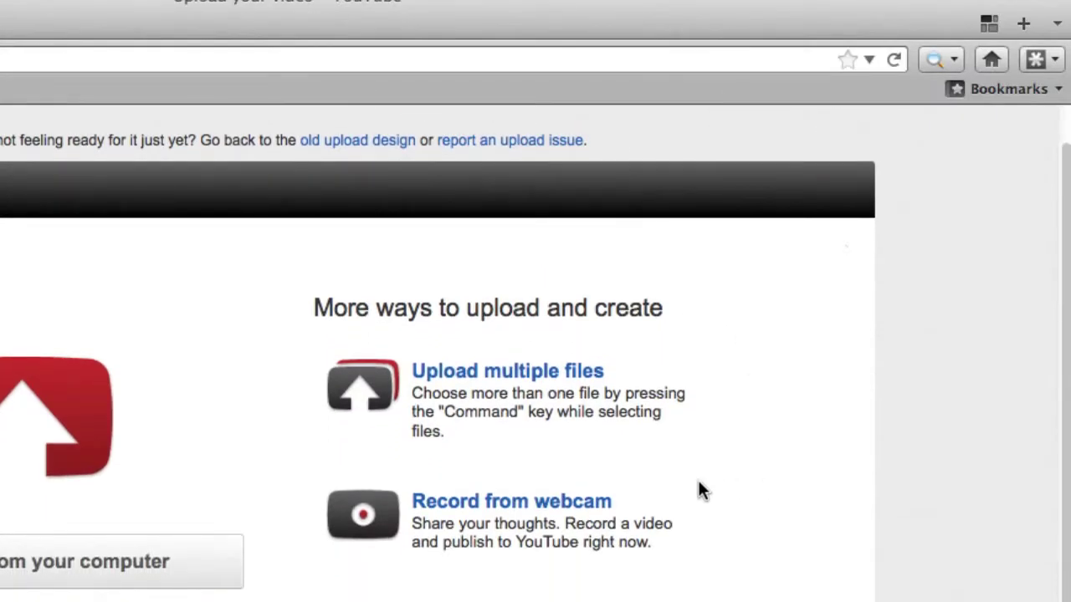
left_click(461, 523)
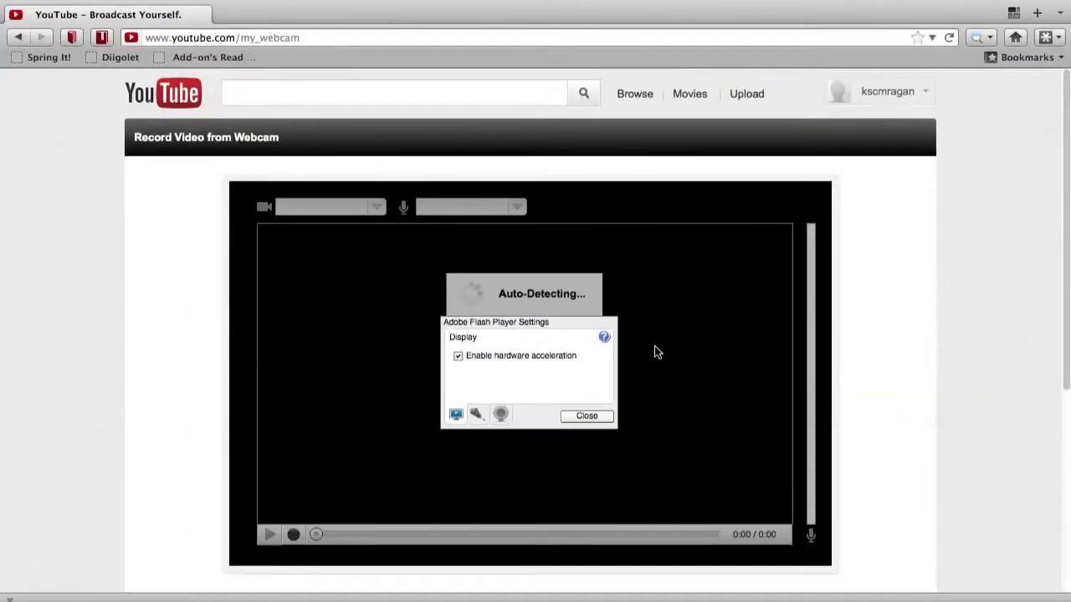
left_click(500, 414)
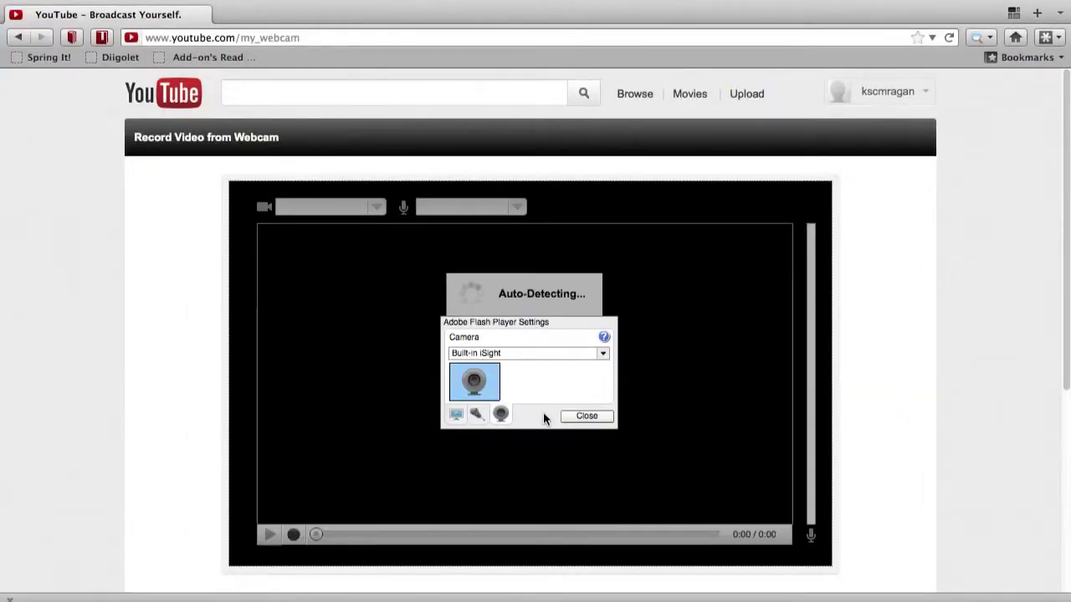
left_click(583, 416)
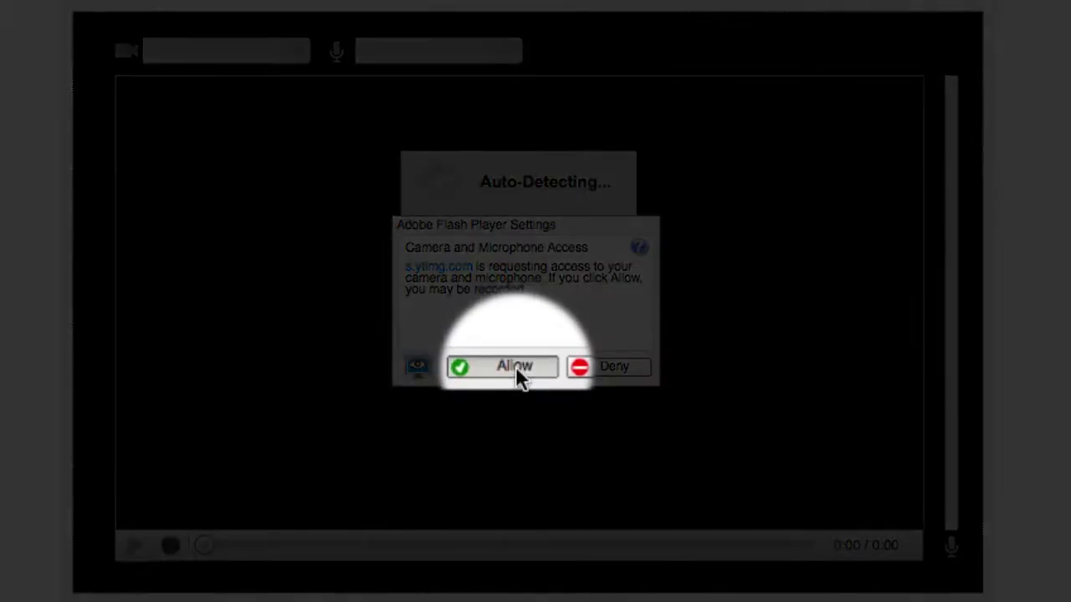
left_click(515, 368)
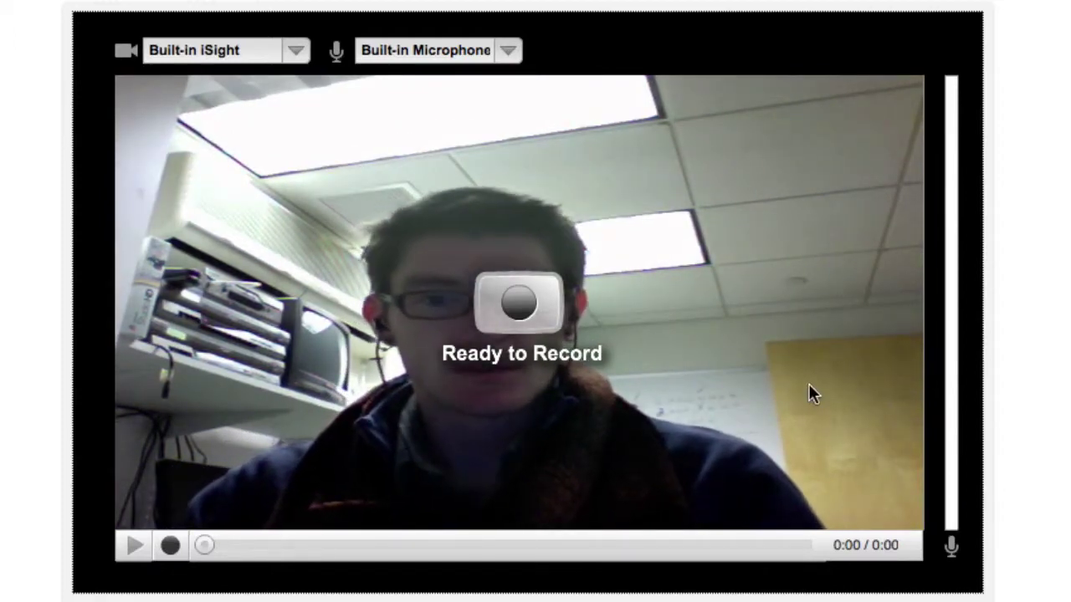
Step: Record a webcam clip of about 27 seconds, then stop recording
left_click(521, 308)
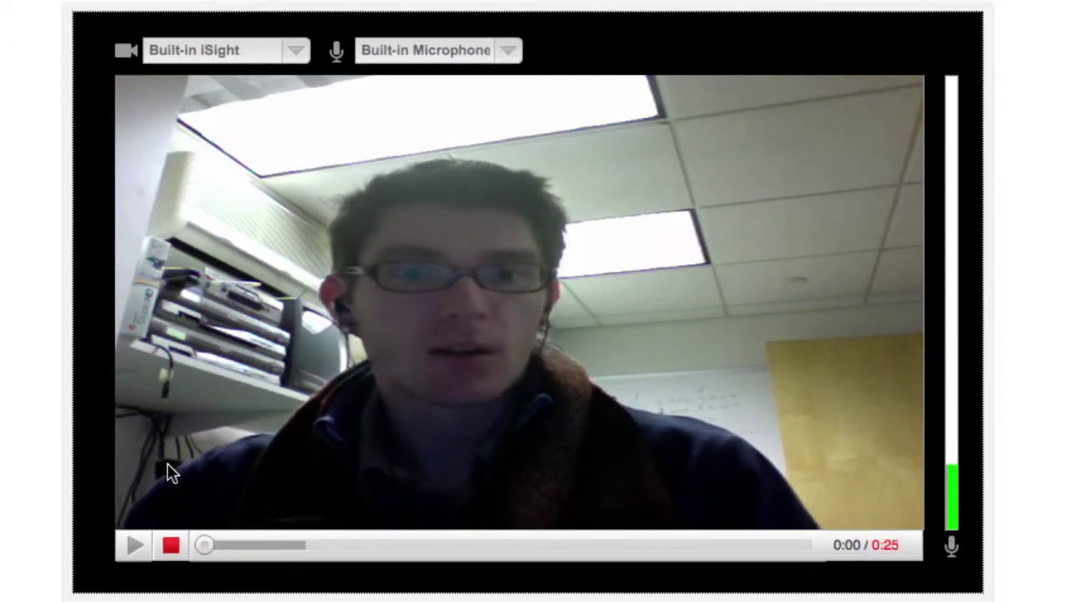
left_click(169, 548)
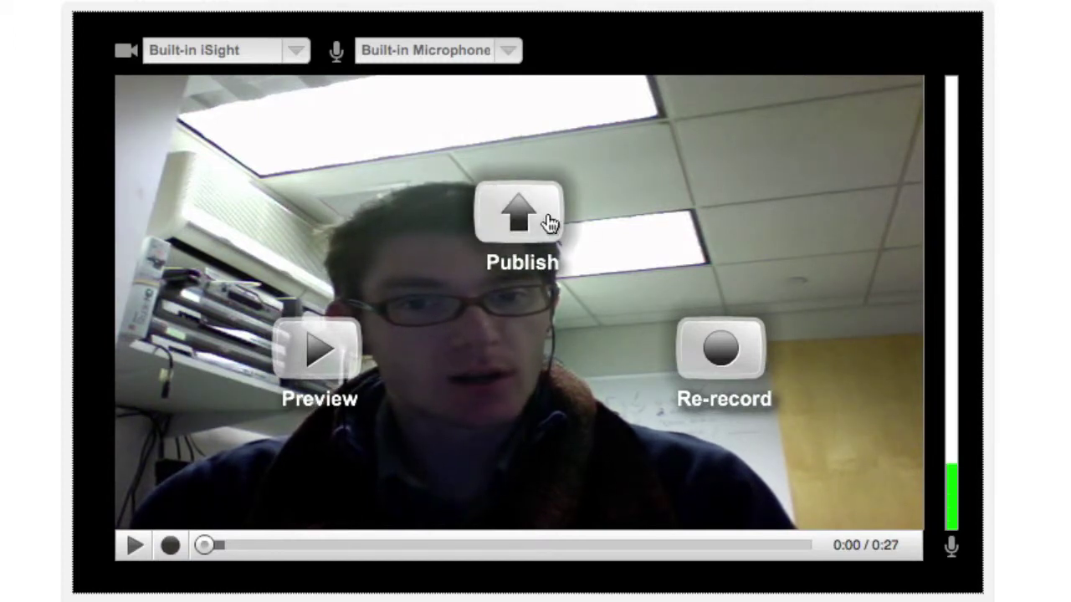
Step: Publish the recorded clip with the title 'Video Diary 1' and a new description
left_click(547, 223)
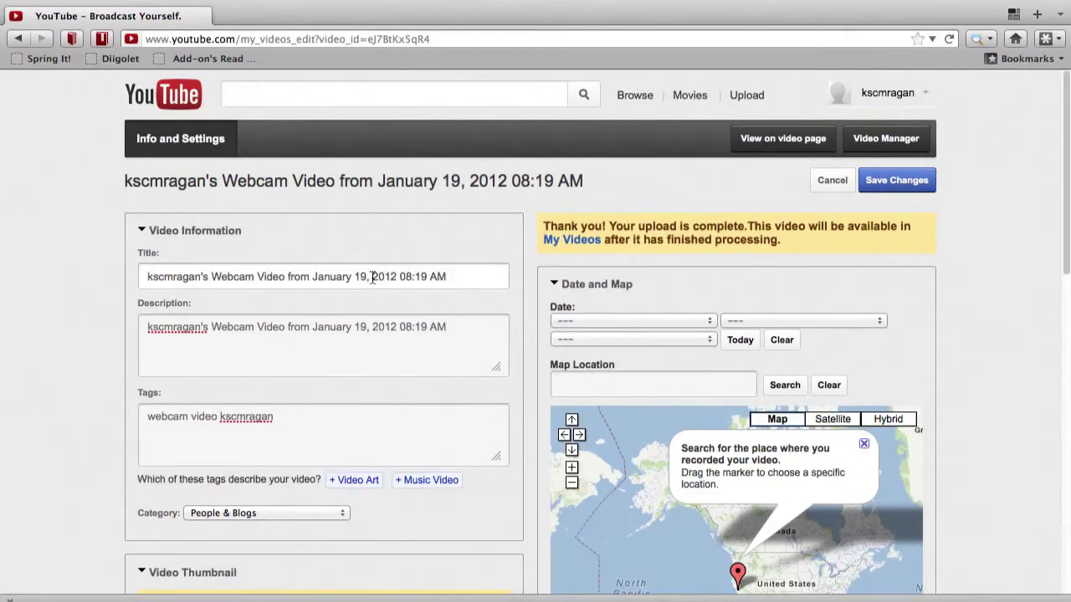
triple_click(373, 277)
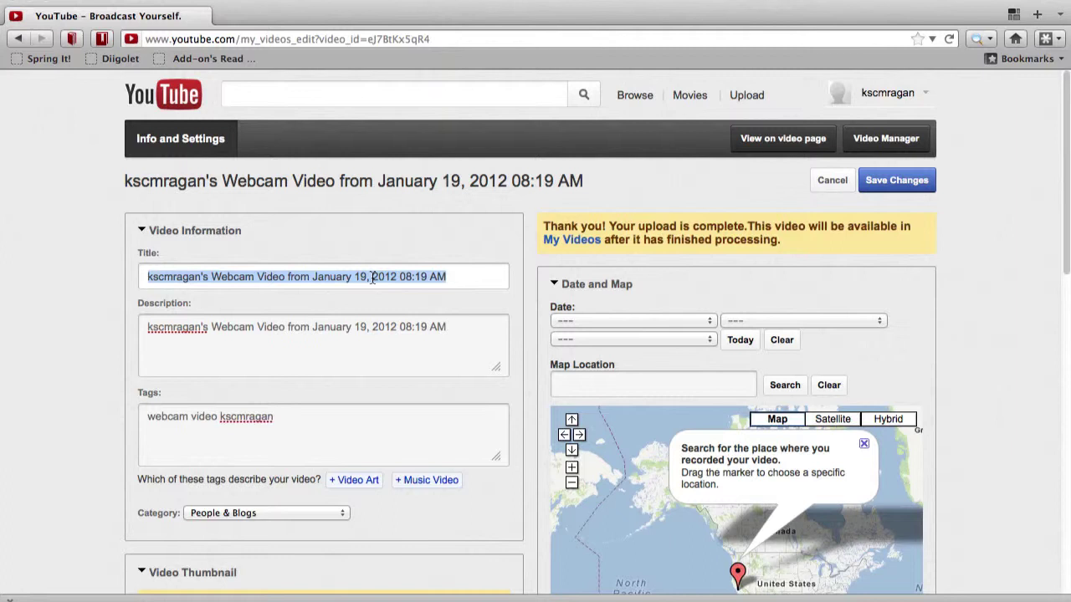
type("Video Diary 1")
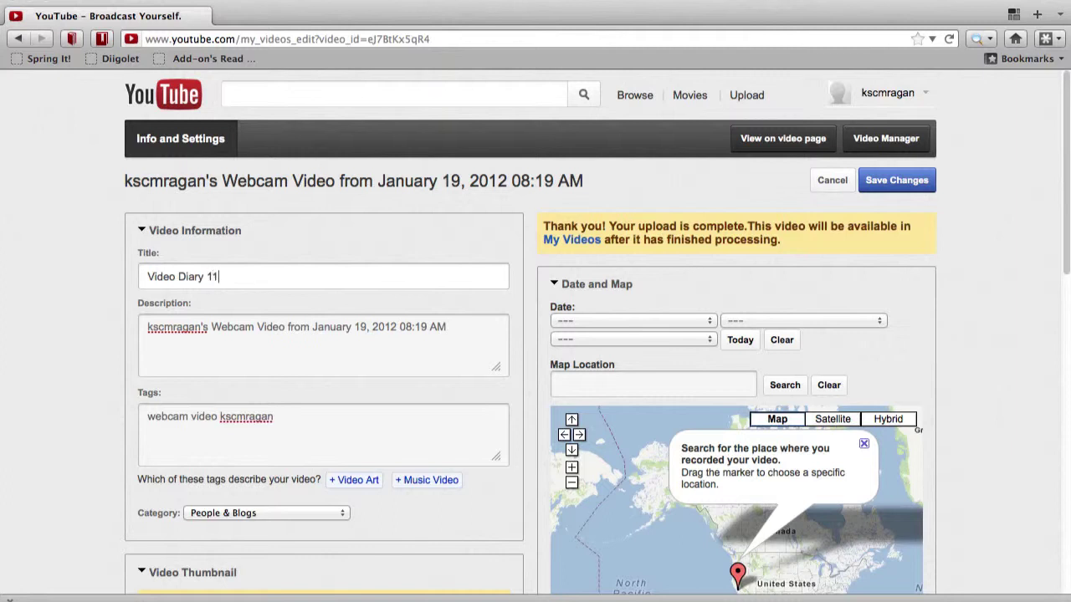
key("Tab")
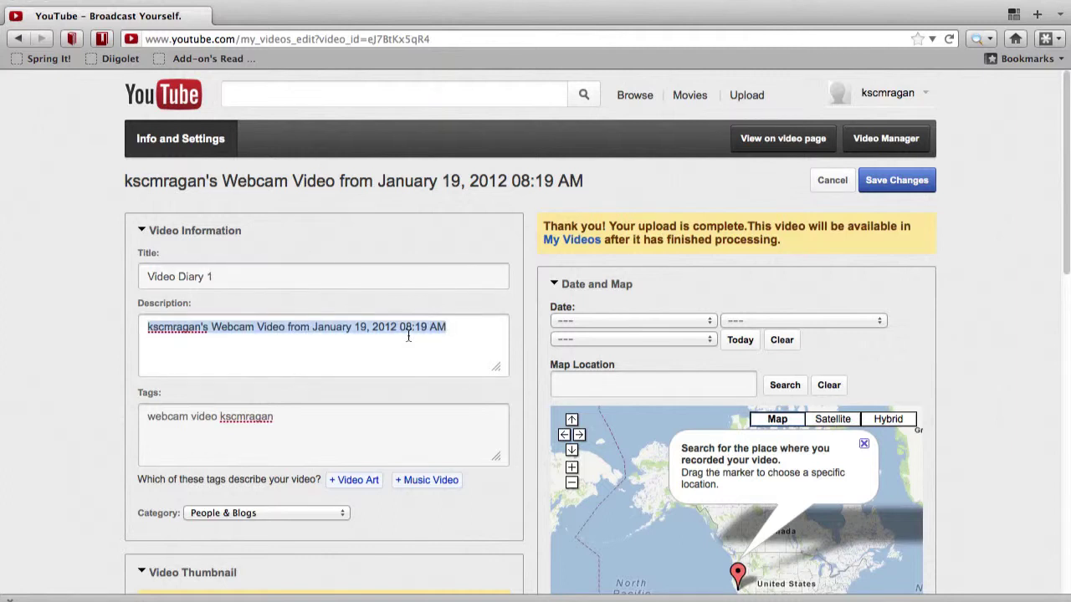
type("You don't need to fill out this section, but you might consider adding in")
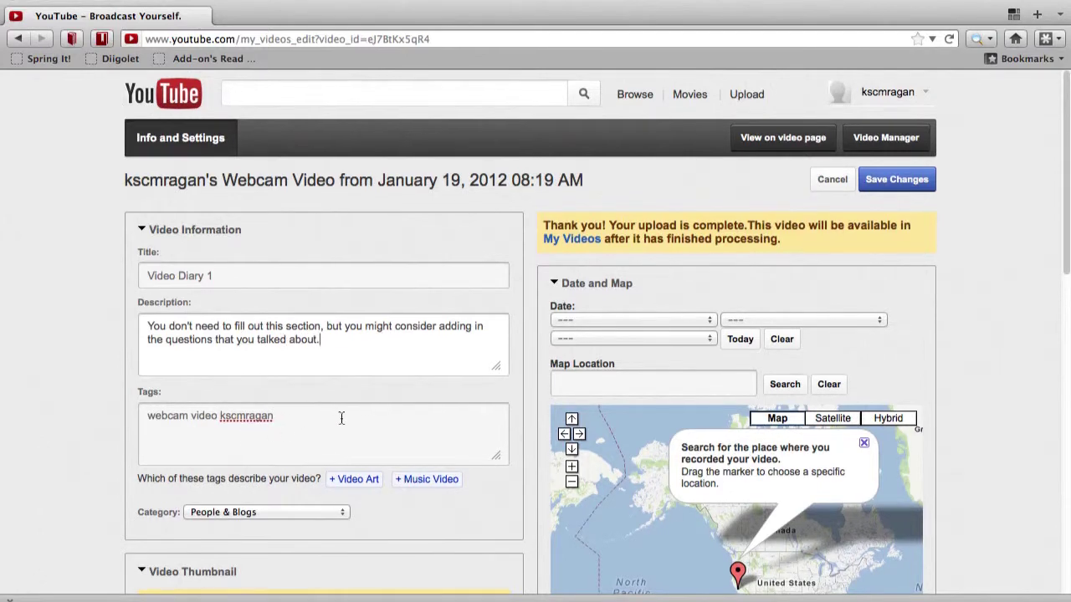
Step: Pick Education from the video's category list
scroll(341, 419, "down", 2)
left_click(316, 429)
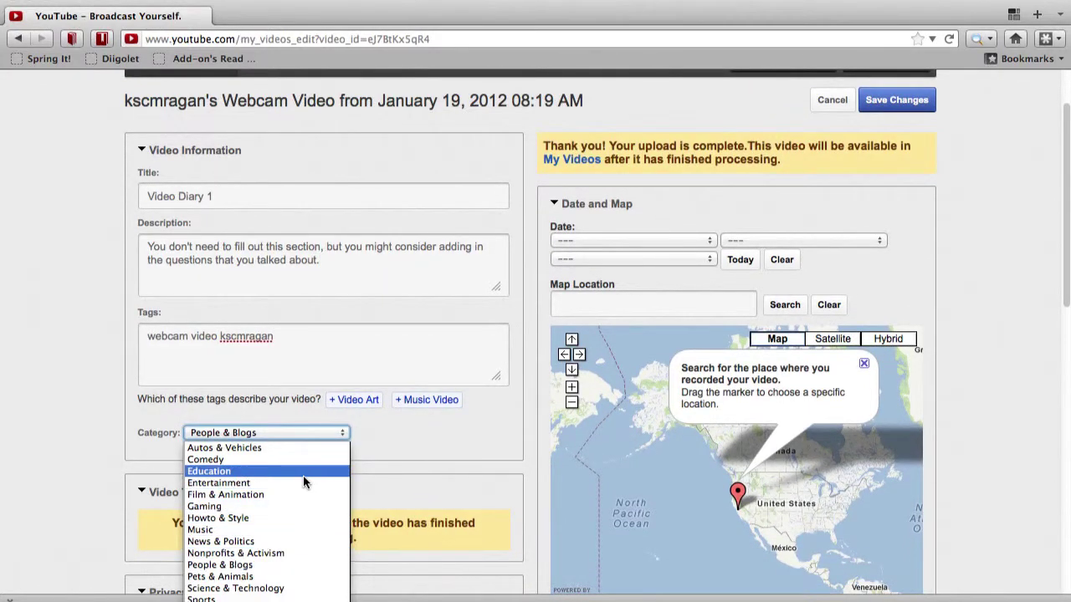
left_click(281, 482)
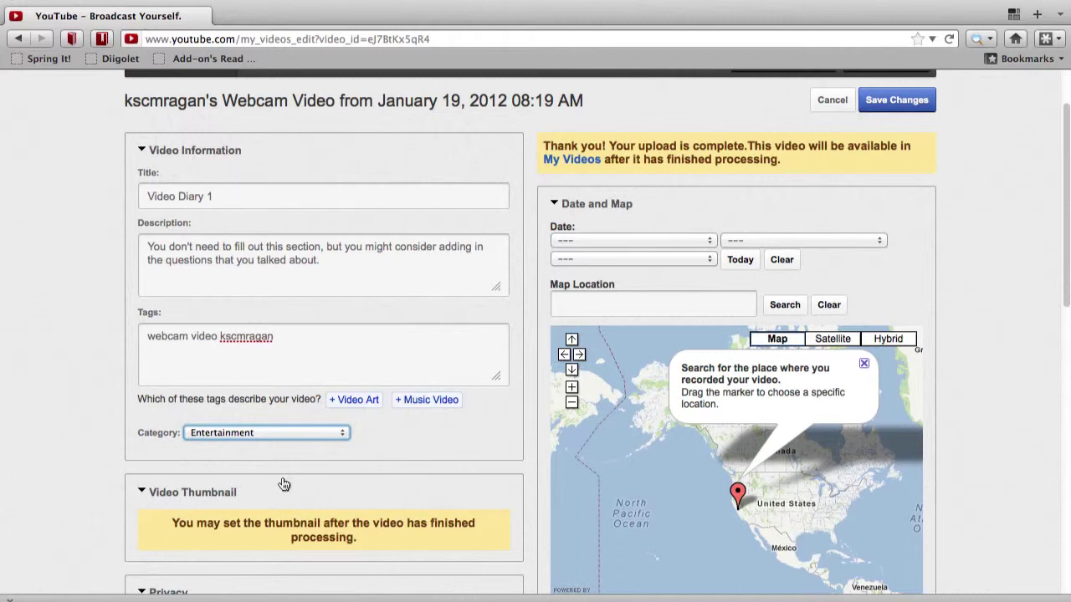
left_click(214, 443)
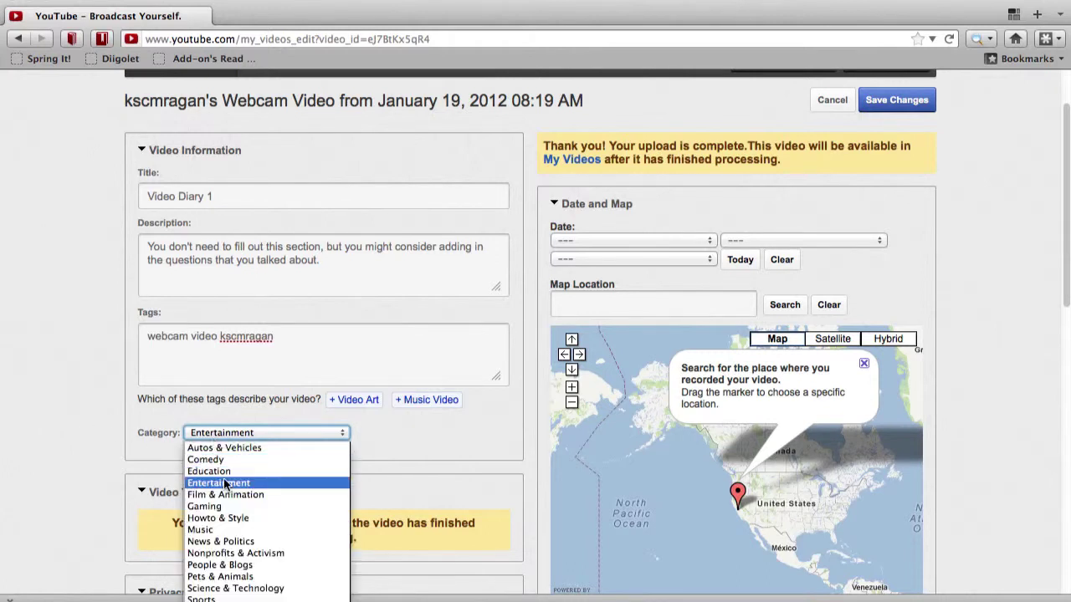
left_click(225, 470)
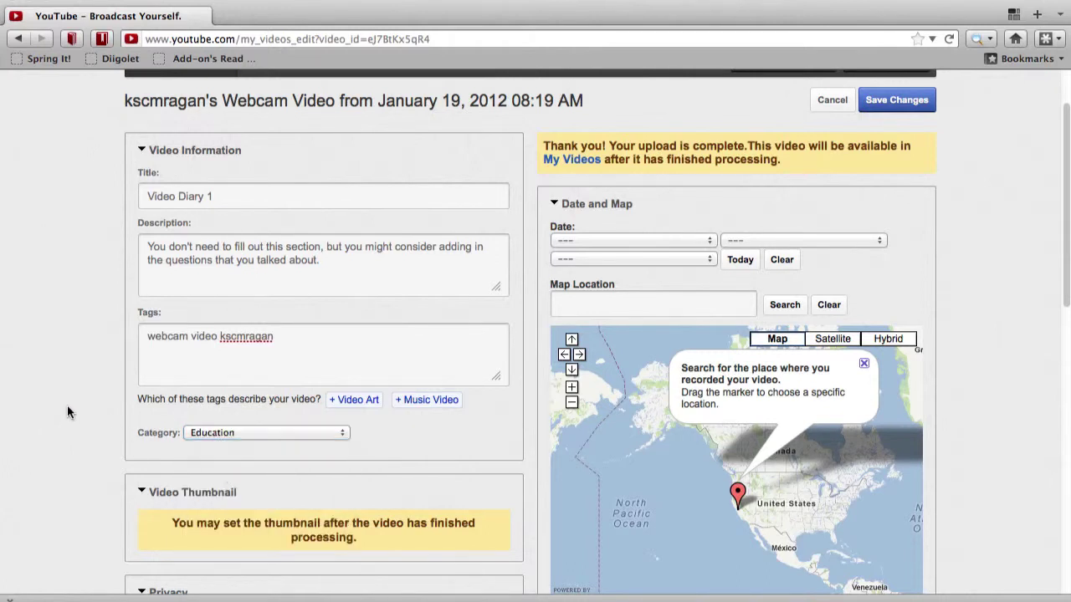
Step: Switch Video Diary 1's privacy option to Unlisted
scroll(69, 411, "down", 5)
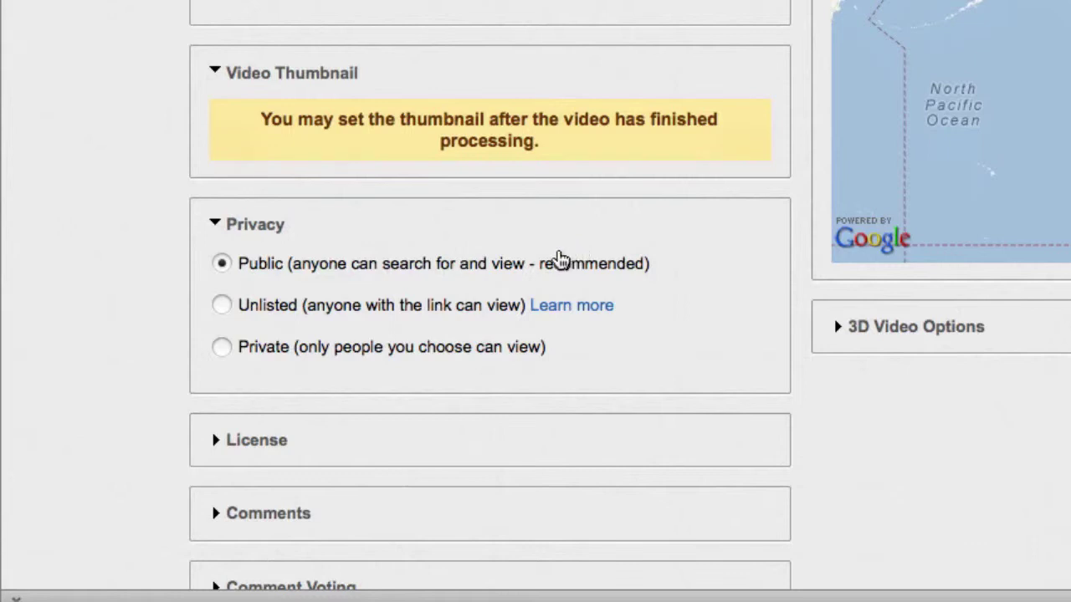
left_click(222, 306)
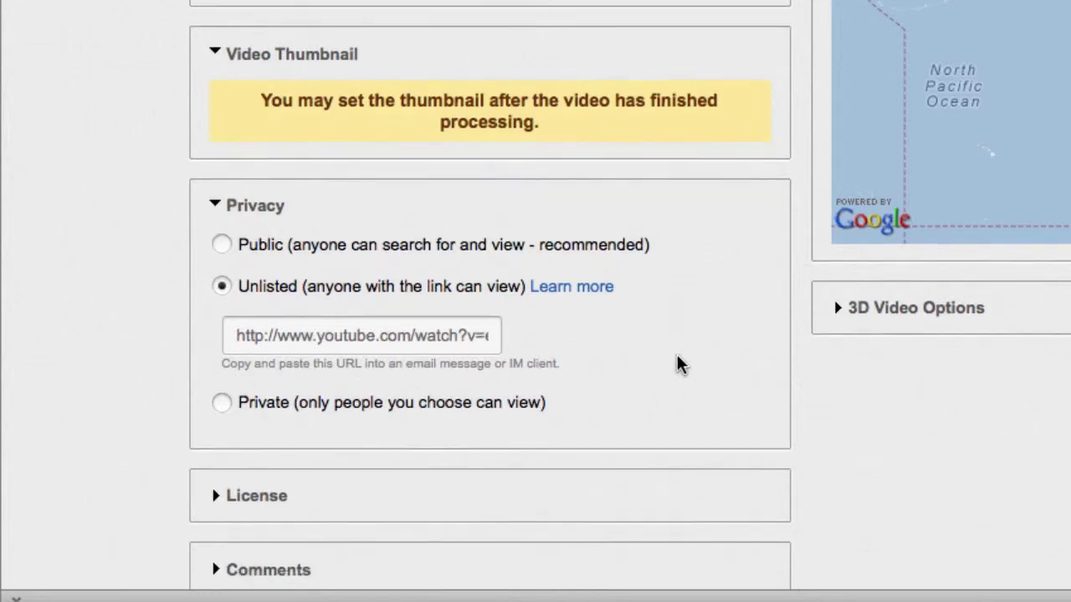
scroll(679, 364, "down", 3)
scroll(679, 363, "down", 12)
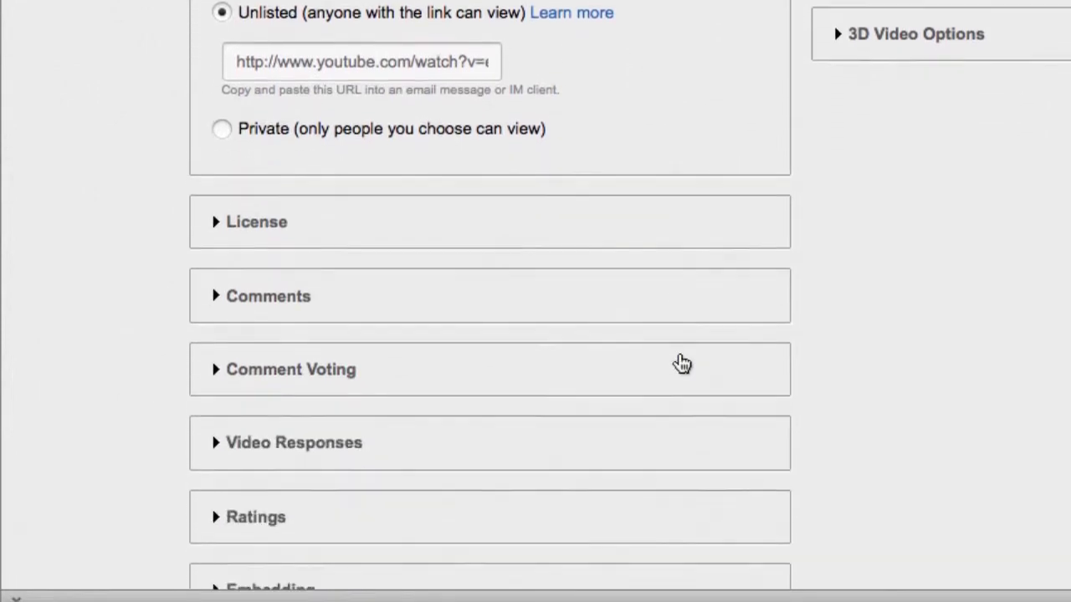
scroll(529, 292, "up", 14)
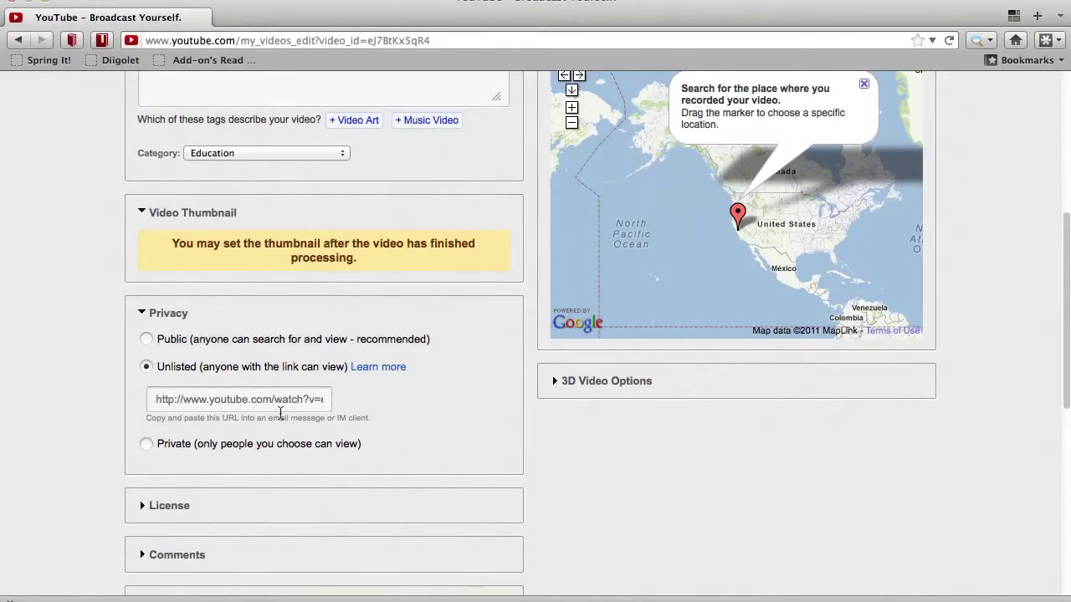
Step: Scroll back to the top and save the video's changes
scroll(362, 395, "up", 7)
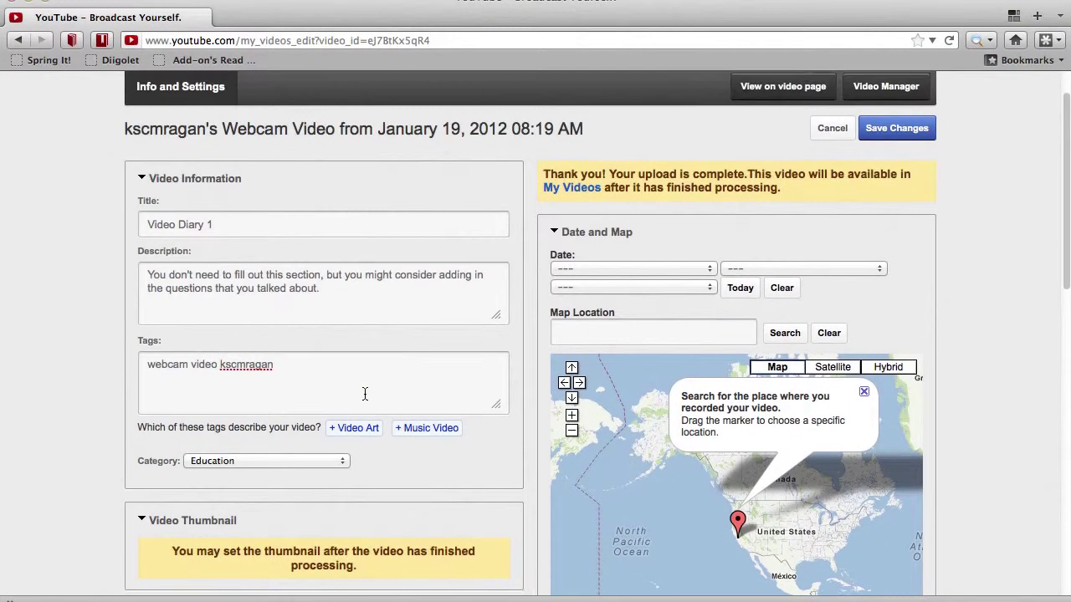
scroll(365, 394, "up", 1)
left_click(900, 187)
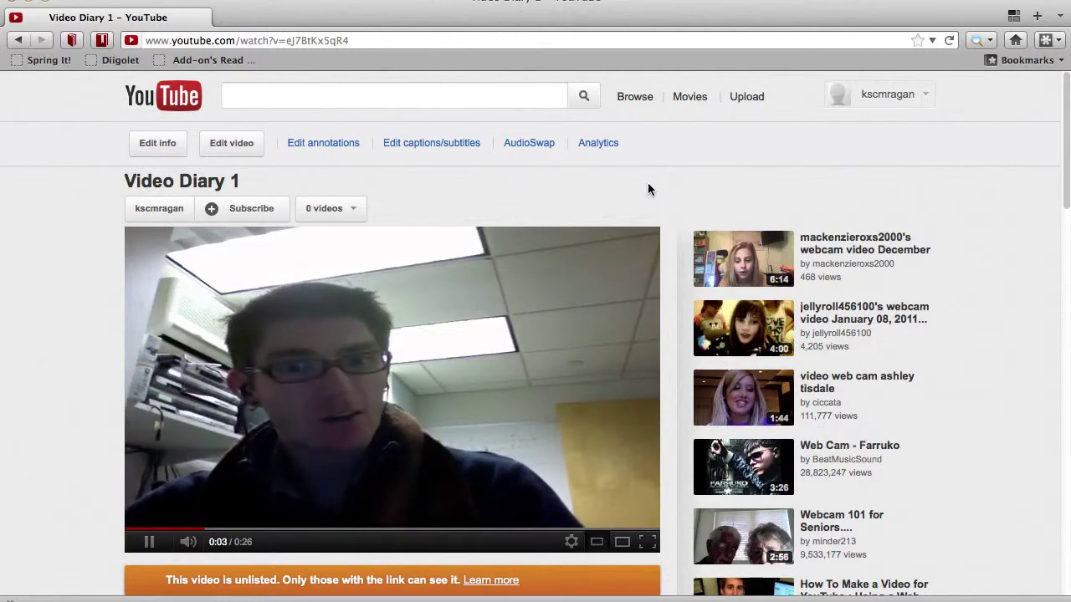
Step: Pause Video Diary 1 at 0:06 and open a new browser tab
left_click(149, 543)
scroll(57, 446, "down", 1)
scroll(57, 445, "down", 3)
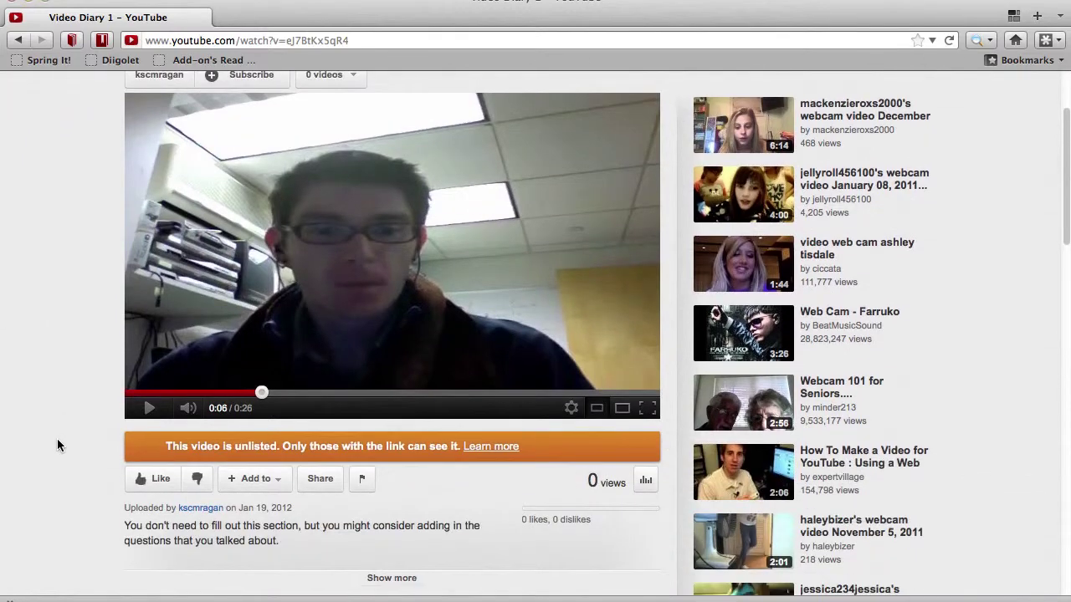
scroll(62, 352, "up", 3)
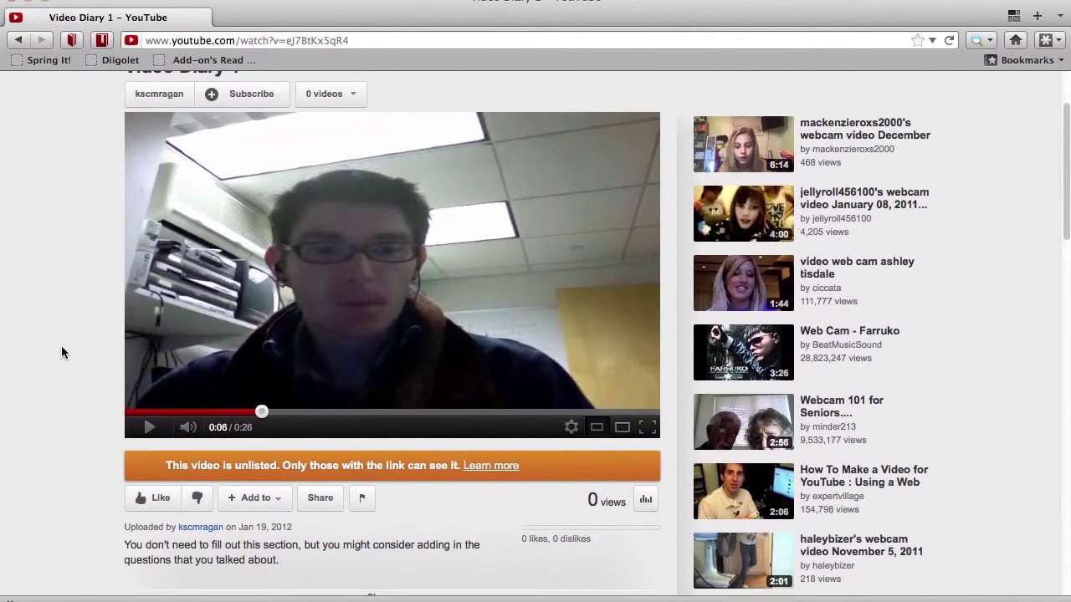
scroll(24, 353, "down", 1)
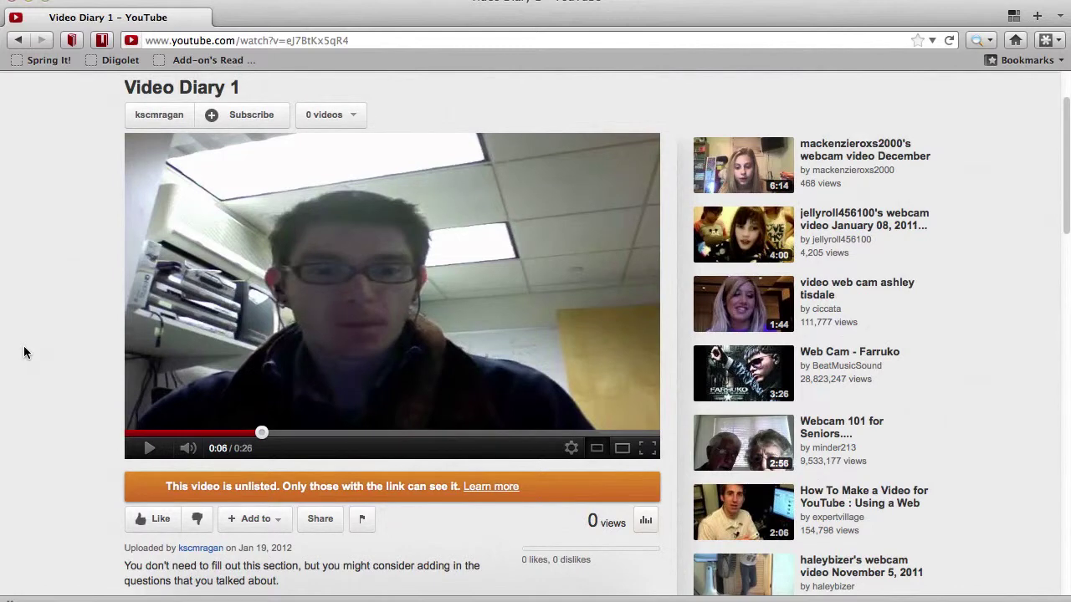
key("super+t")
Step: Go to sites.google.com, open the Women's Studies site, and scroll to Student Projects
type("sites")
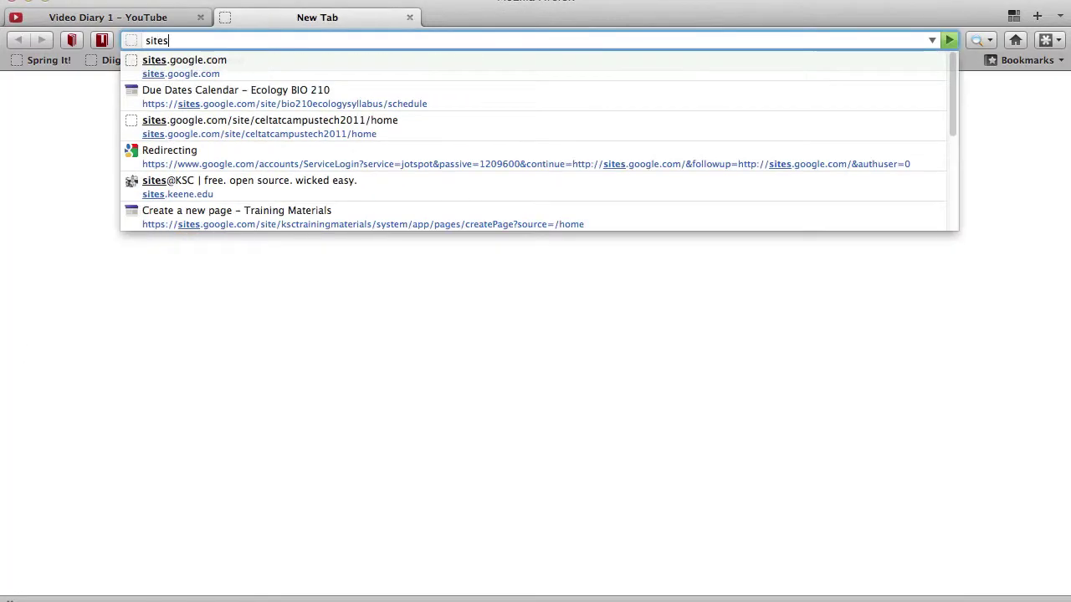
type(".google.c")
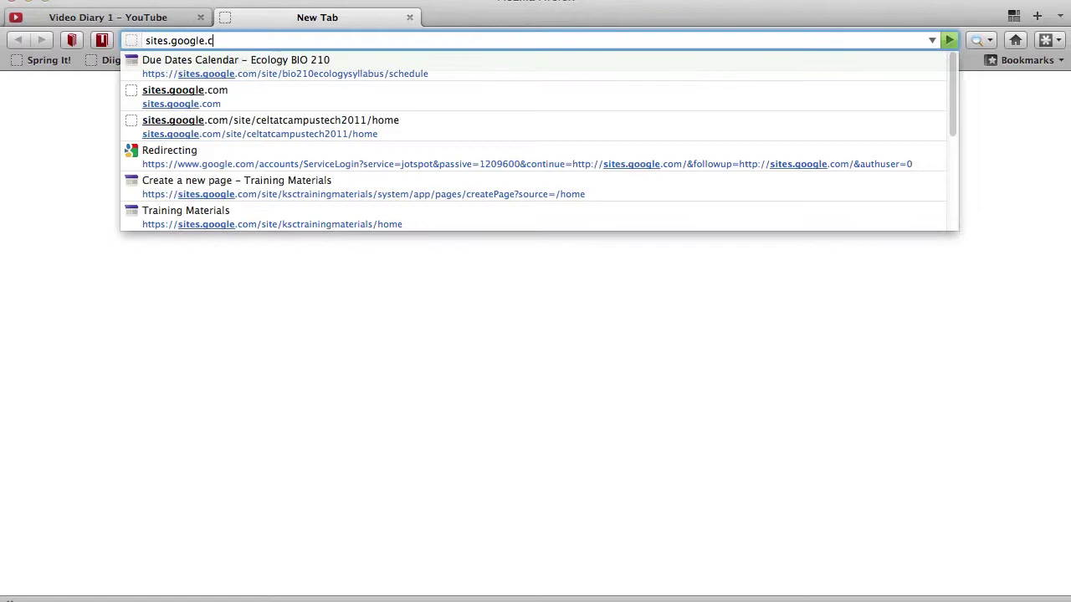
type("om")
key("Return")
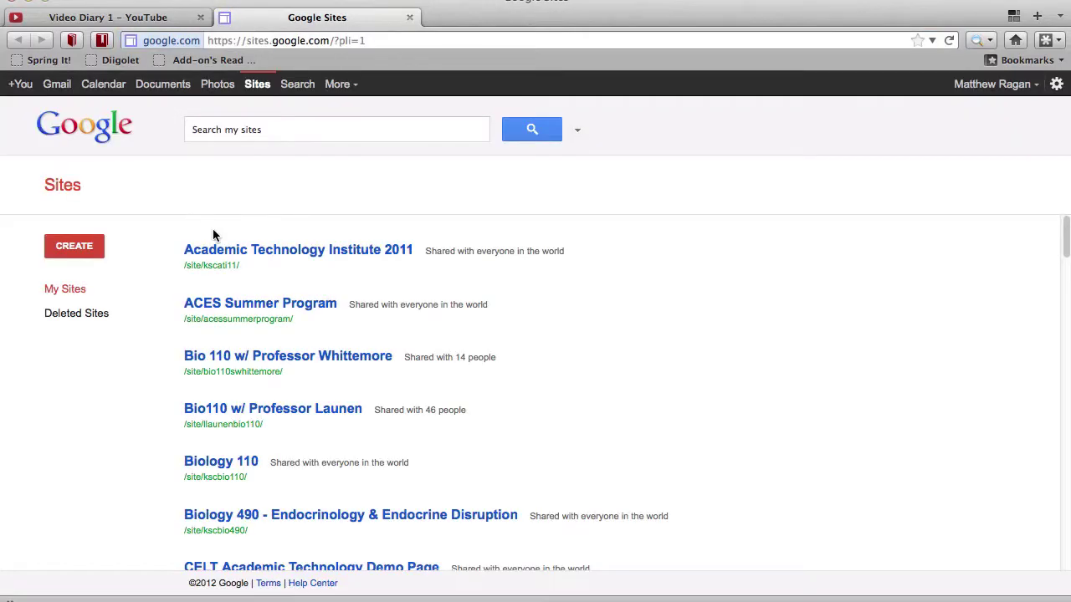
scroll(278, 256, "down", 5)
scroll(279, 259, "down", 20)
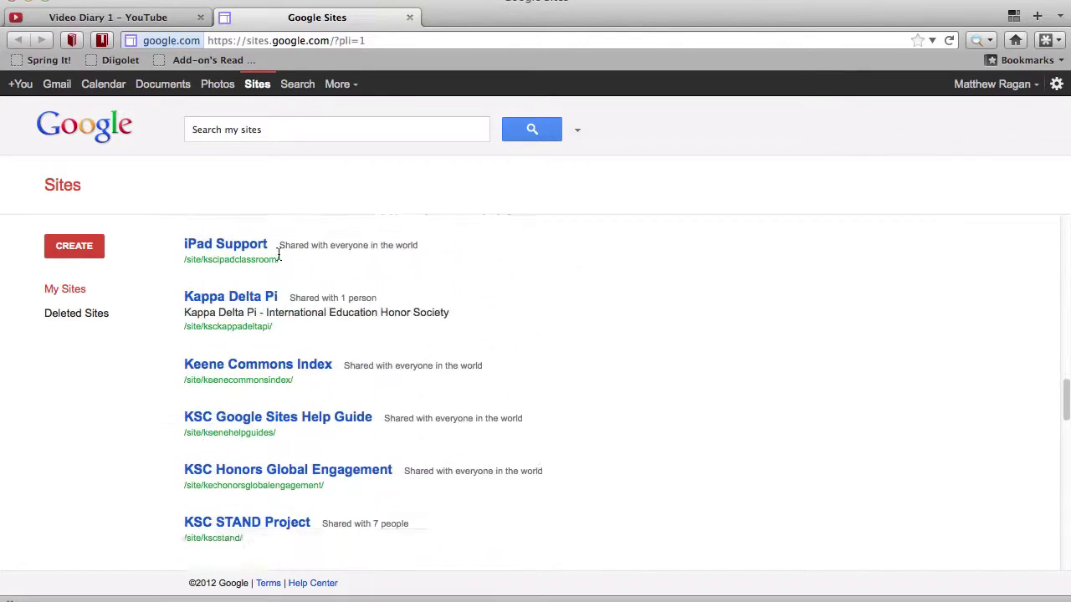
scroll(280, 260, "down", 8)
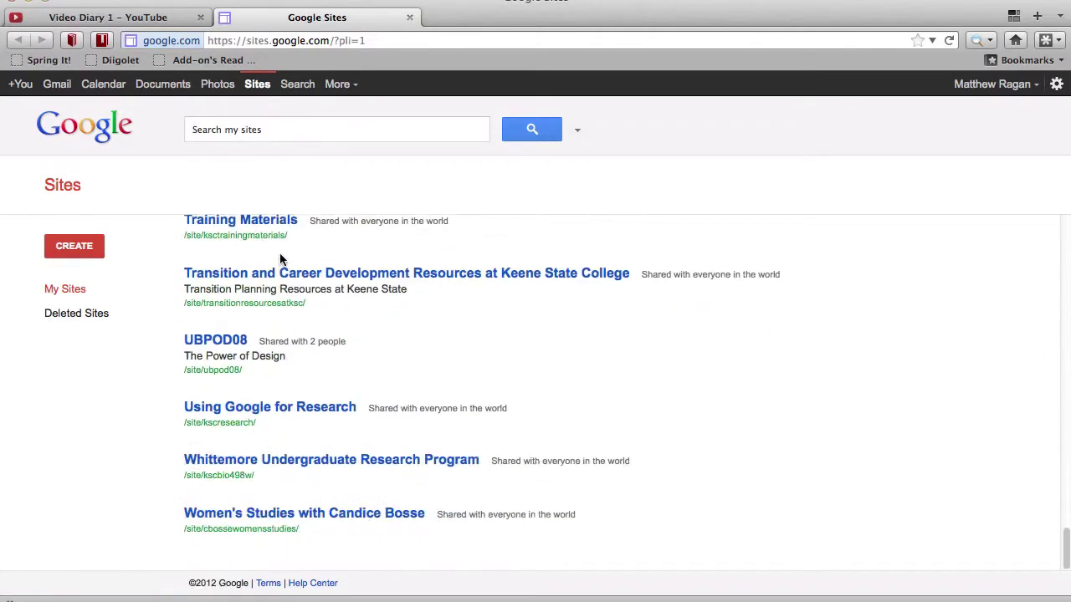
left_click(350, 515)
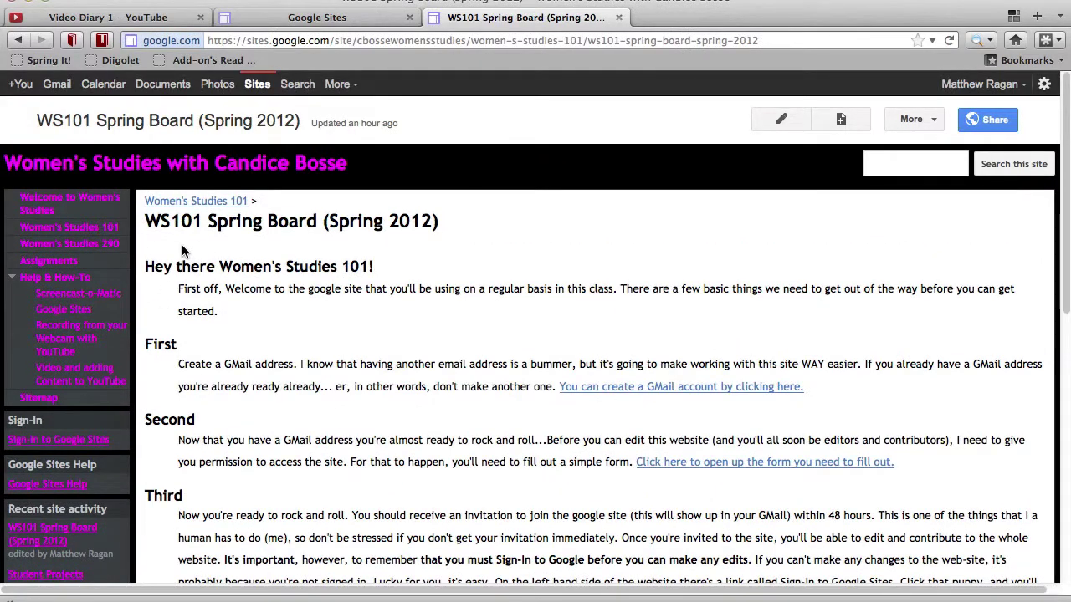
scroll(388, 335, "down", 4)
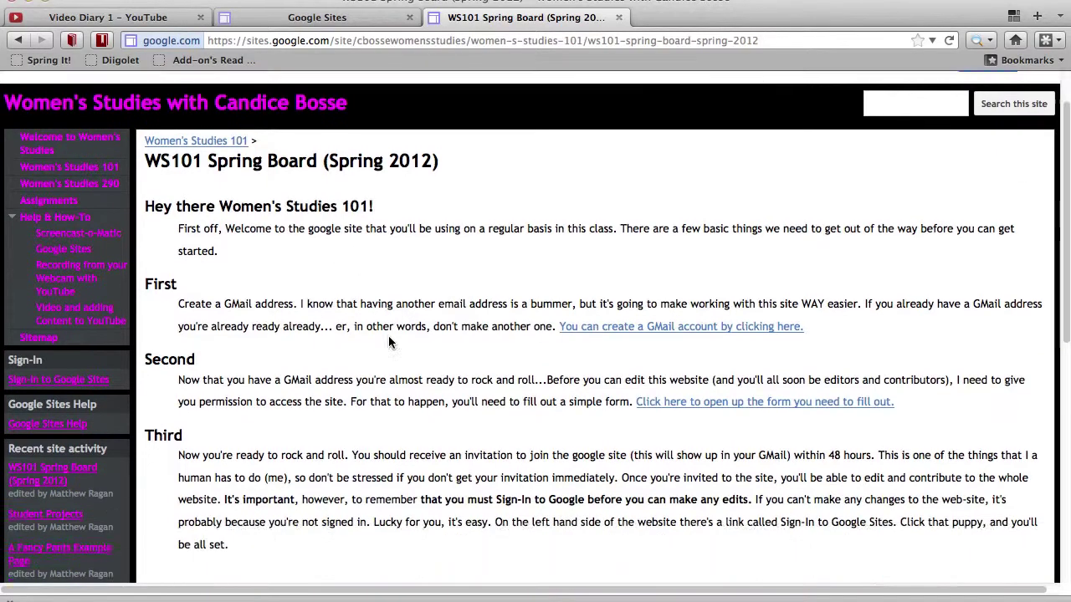
scroll(753, 360, "down", 3)
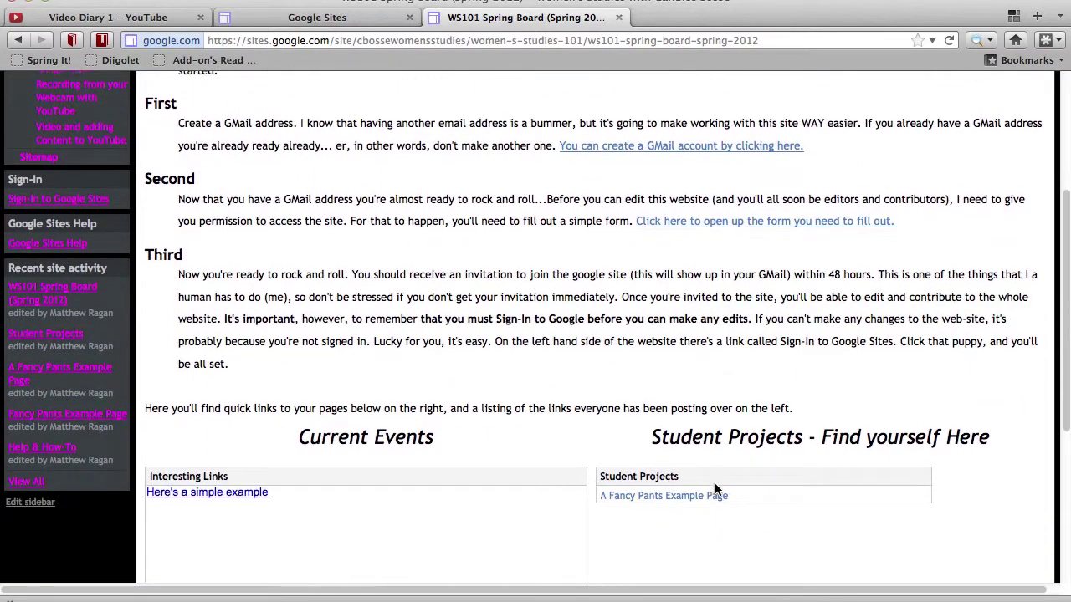
Step: On A Fancy Pants Example Page, start a new post titled 'Video Diary 1'
left_click(705, 497)
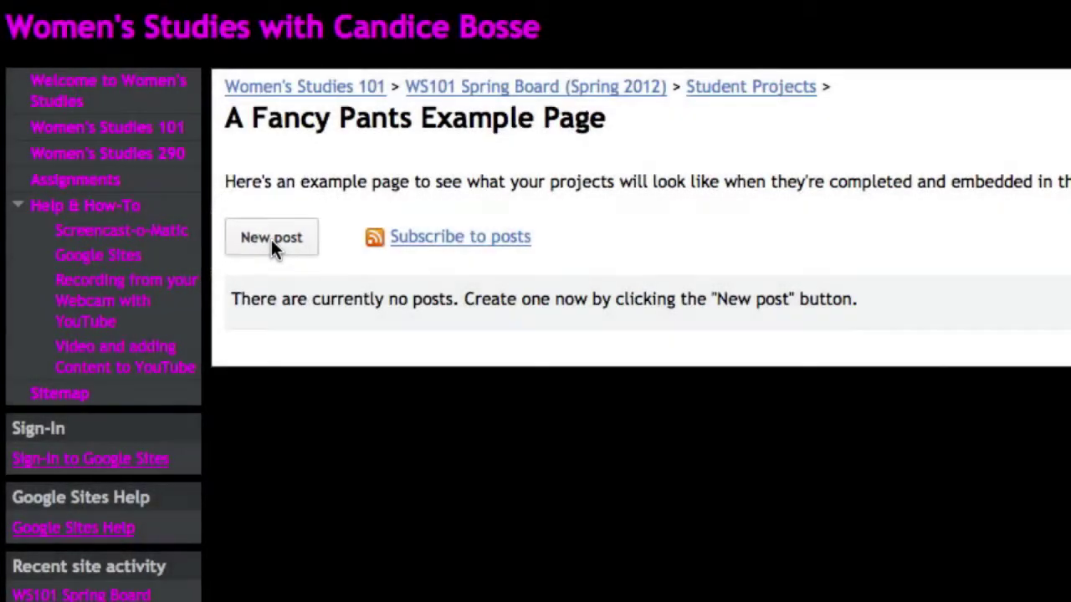
left_click(270, 237)
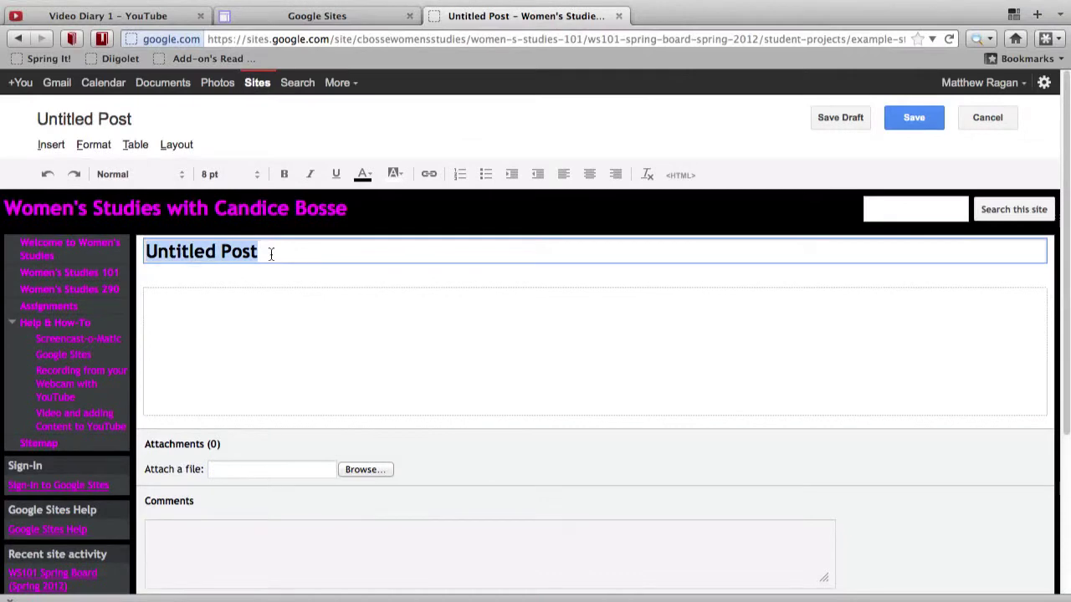
type("Video ")
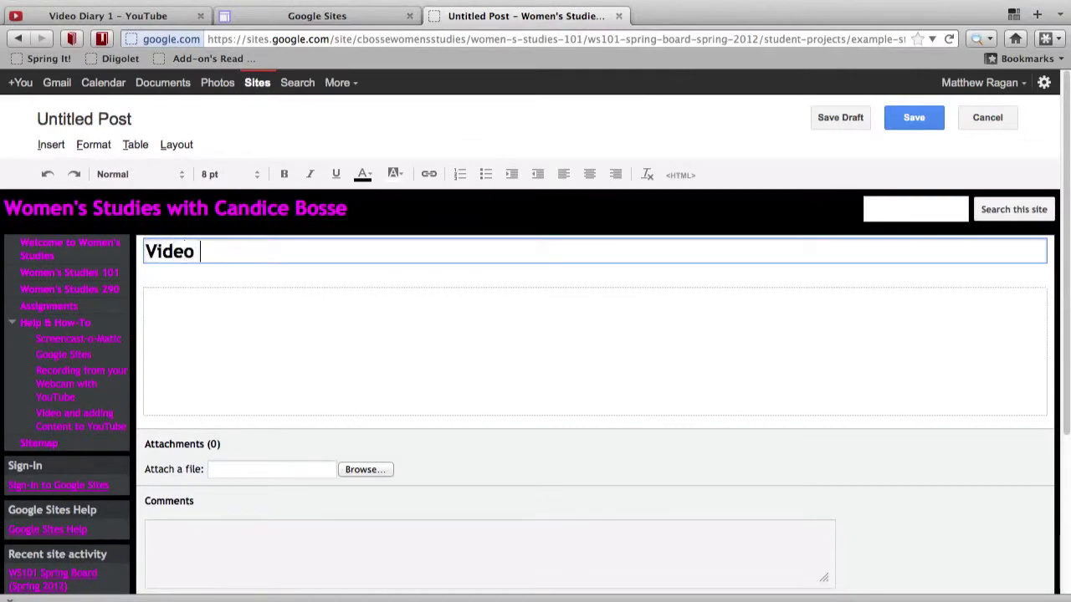
type("Diary 1")
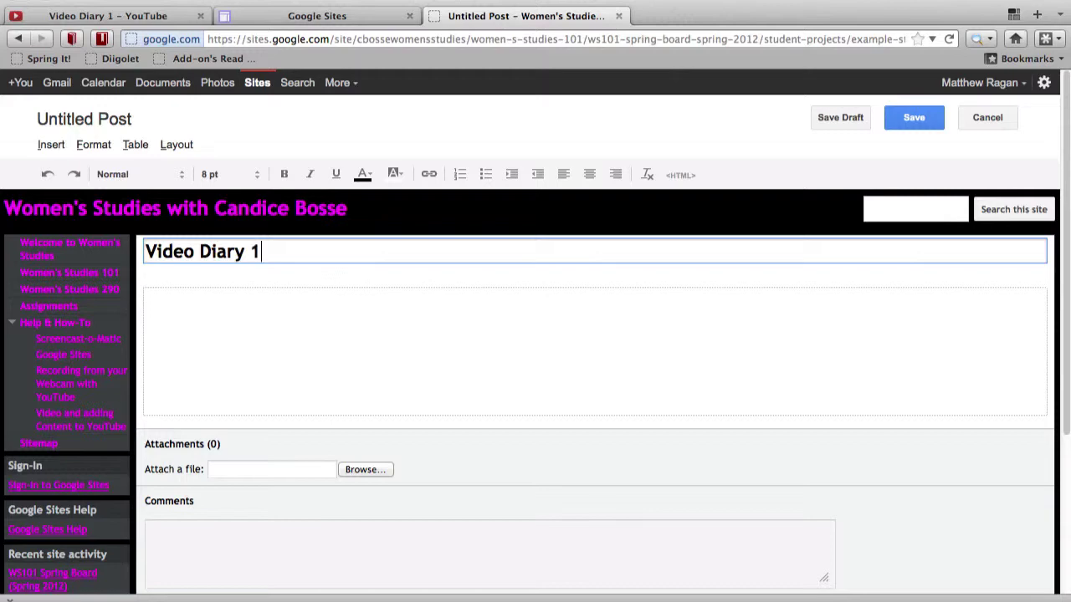
left_click(251, 303)
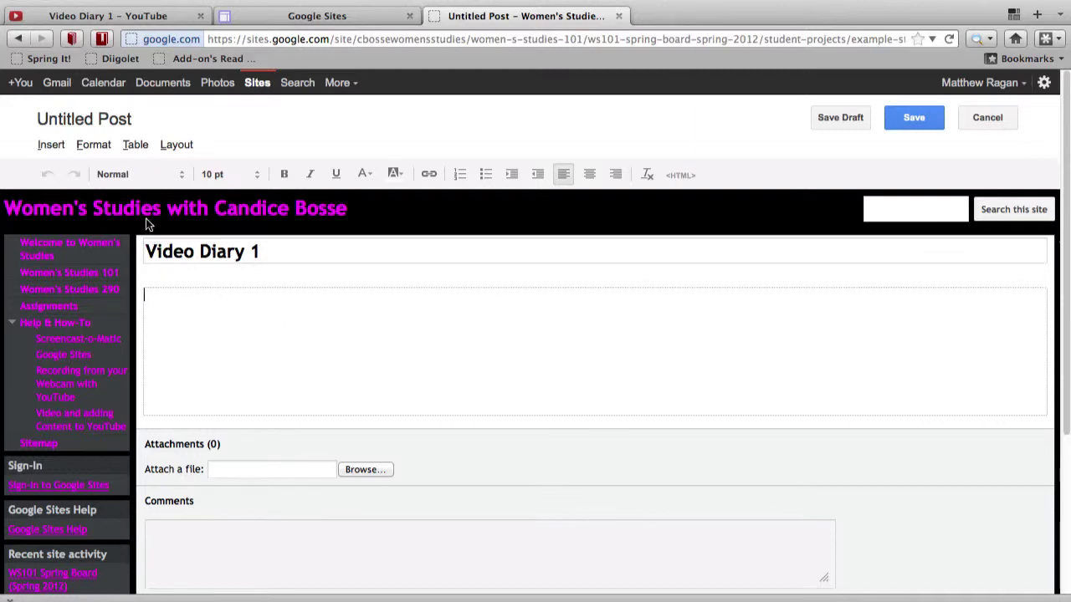
Step: Choose Insert > Video > YouTube to start embedding a YouTube video in the post
left_click(51, 144)
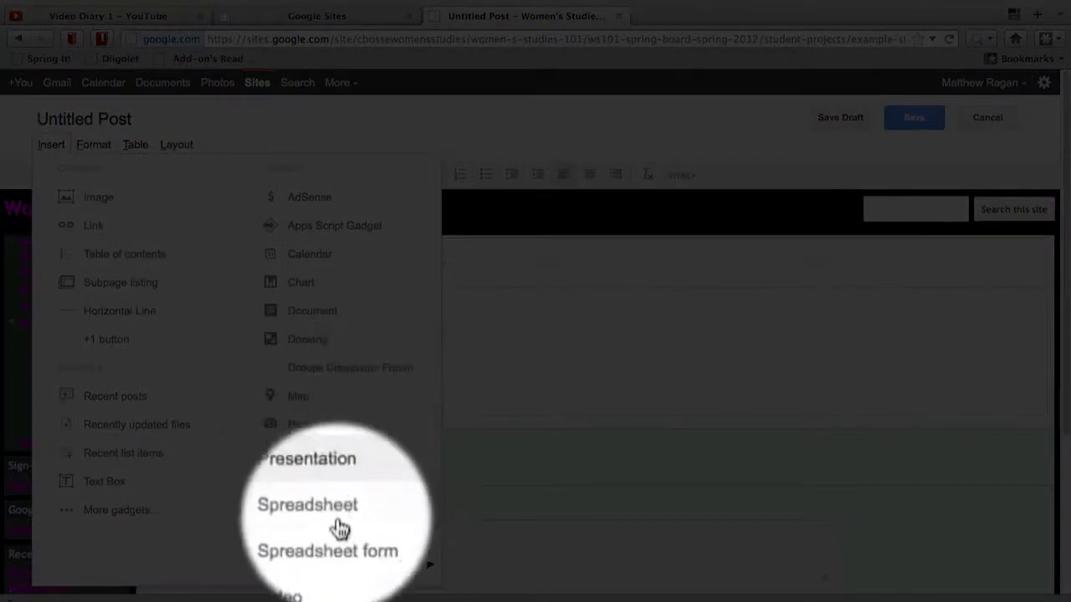
mouse_move(341, 567)
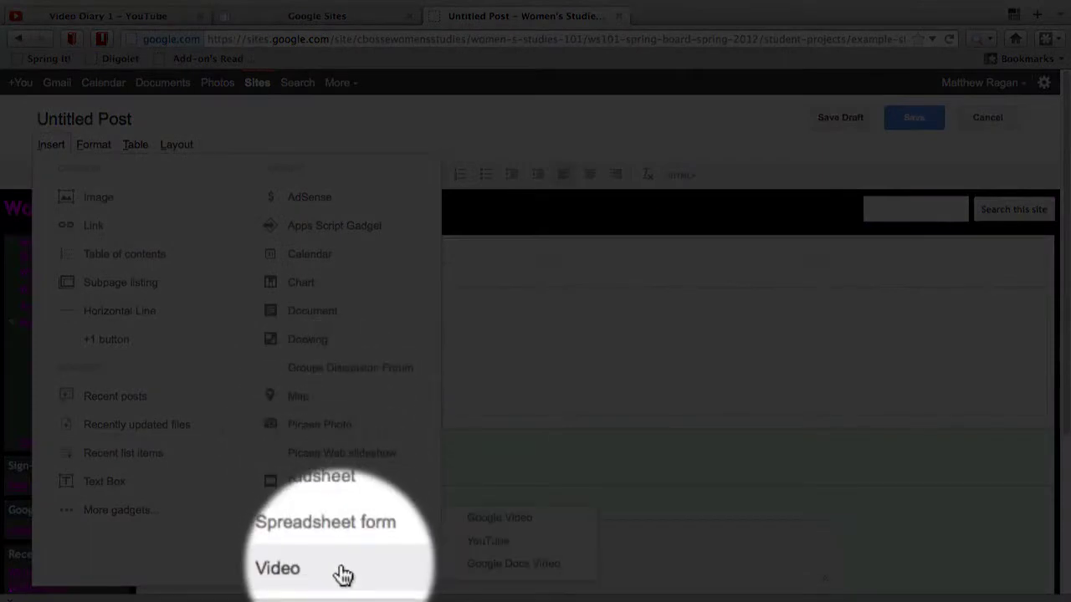
left_click(502, 542)
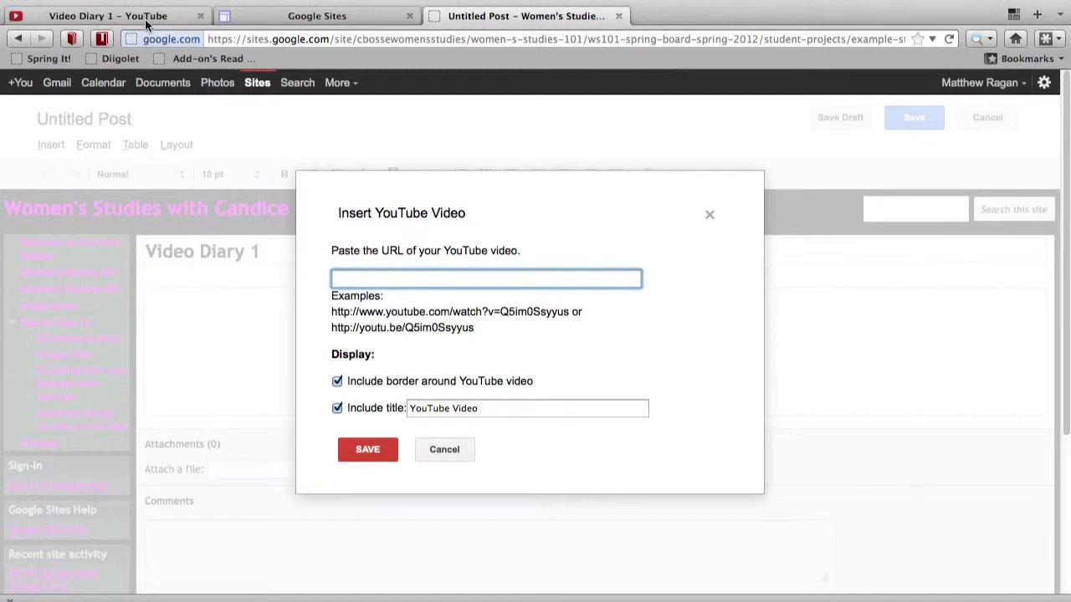
Step: On the Video Diary 1 YouTube page, open Share and select the short youtu.be link
left_click(147, 17)
scroll(238, 358, "down", 2)
scroll(239, 358, "down", 3)
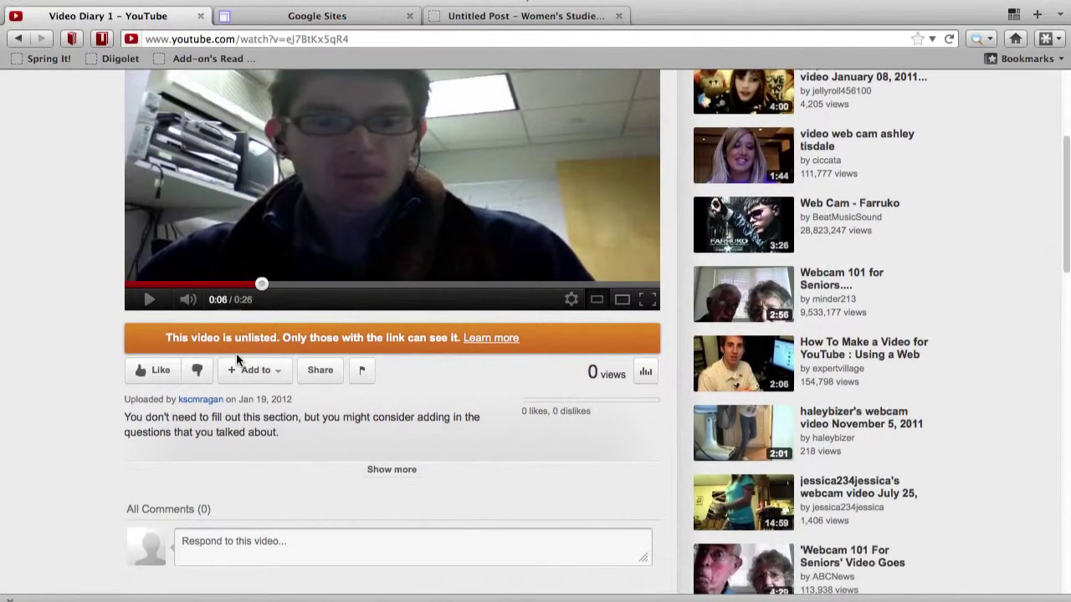
left_click(321, 277)
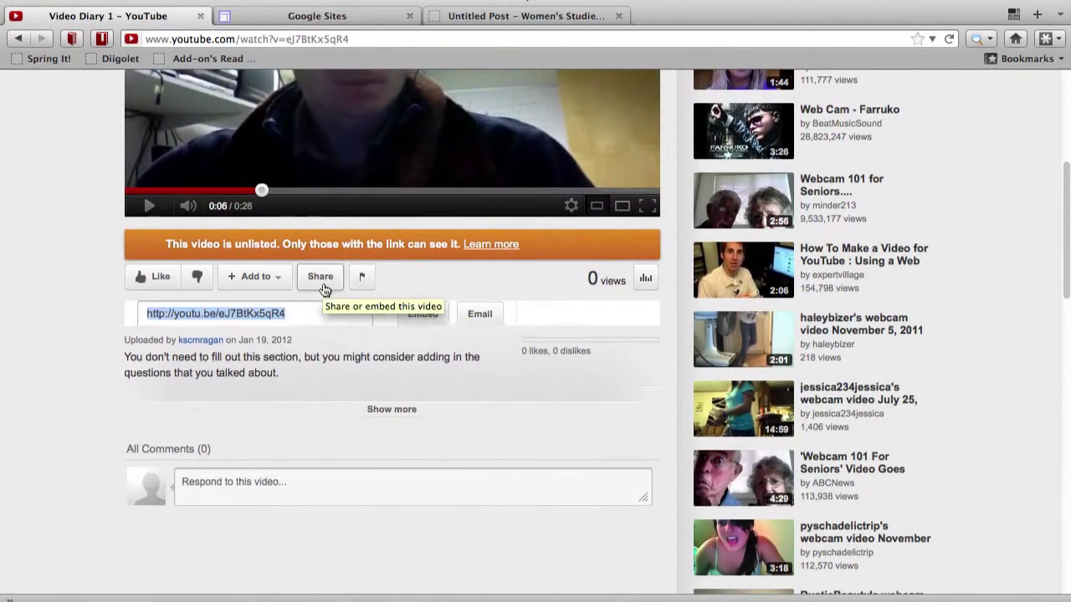
left_click(288, 334)
left_click(288, 334)
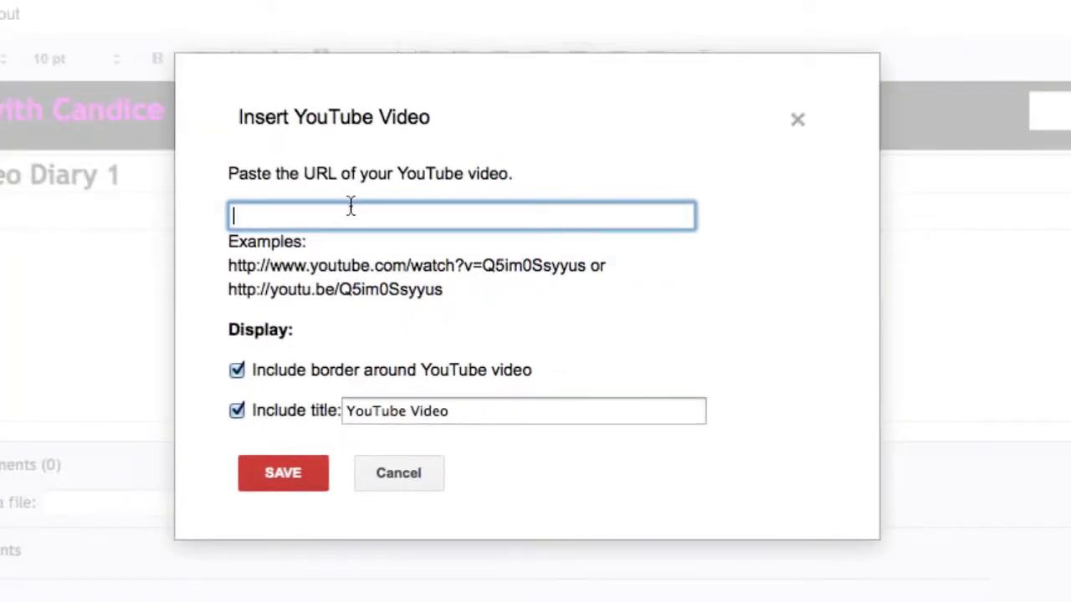
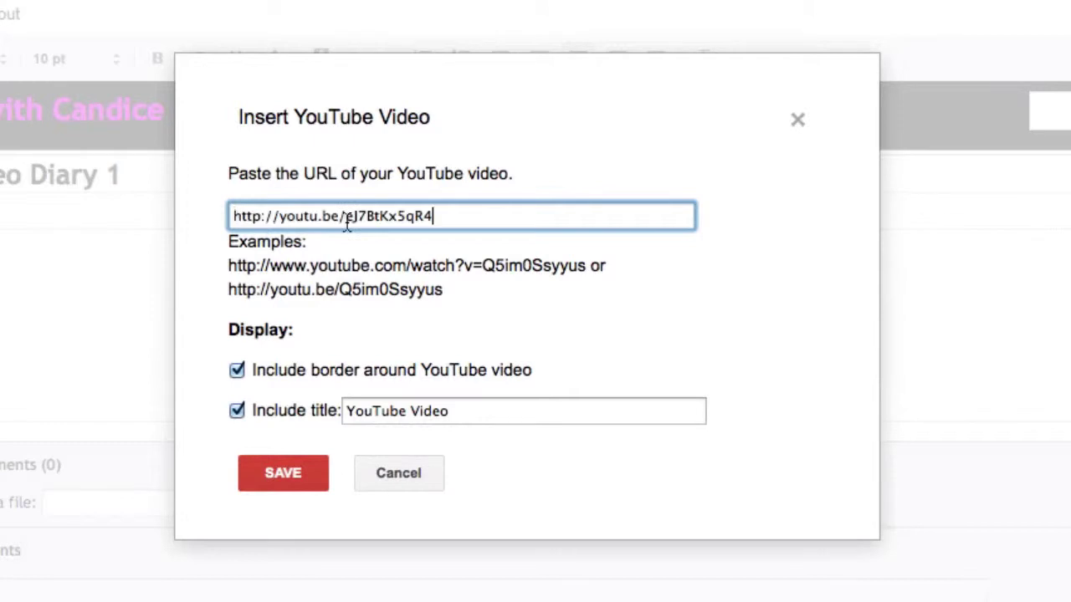
Step: Paste the youtu.be link and replace the default embed title with 'Video Diary 1'
triple_click(482, 416)
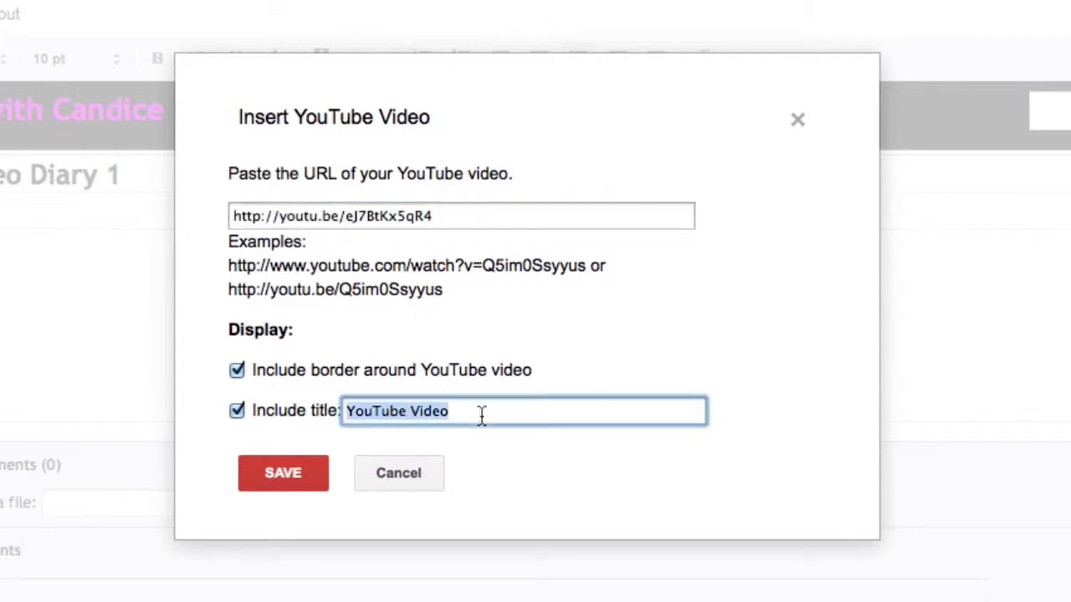
type("Video Diary ")
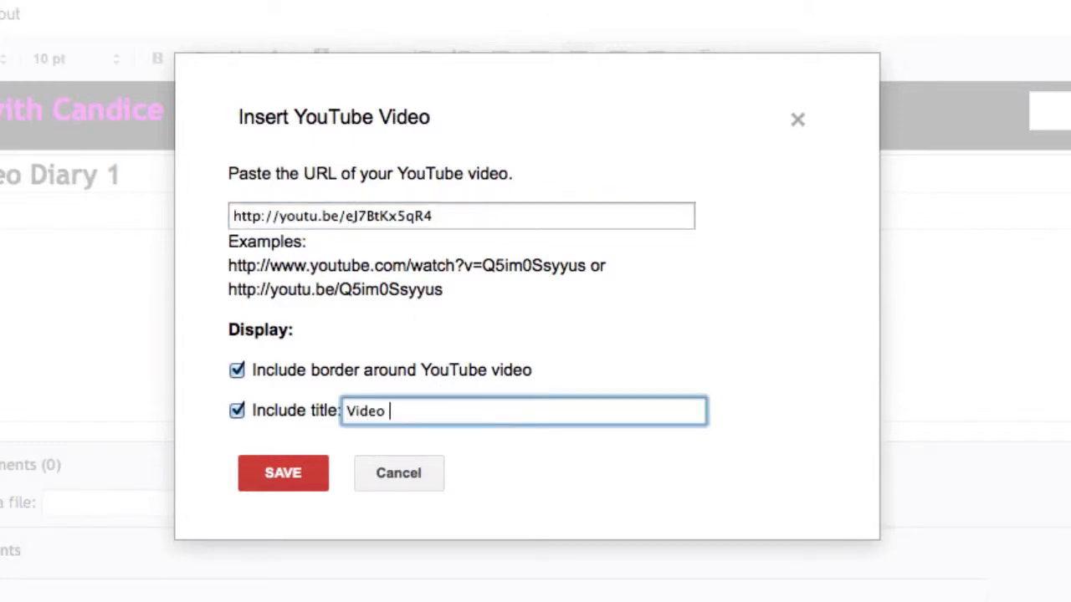
type("1")
Step: Insert the titled video, then type 'Here's my first great video diary... actually this is just an example' above it
left_click(298, 475)
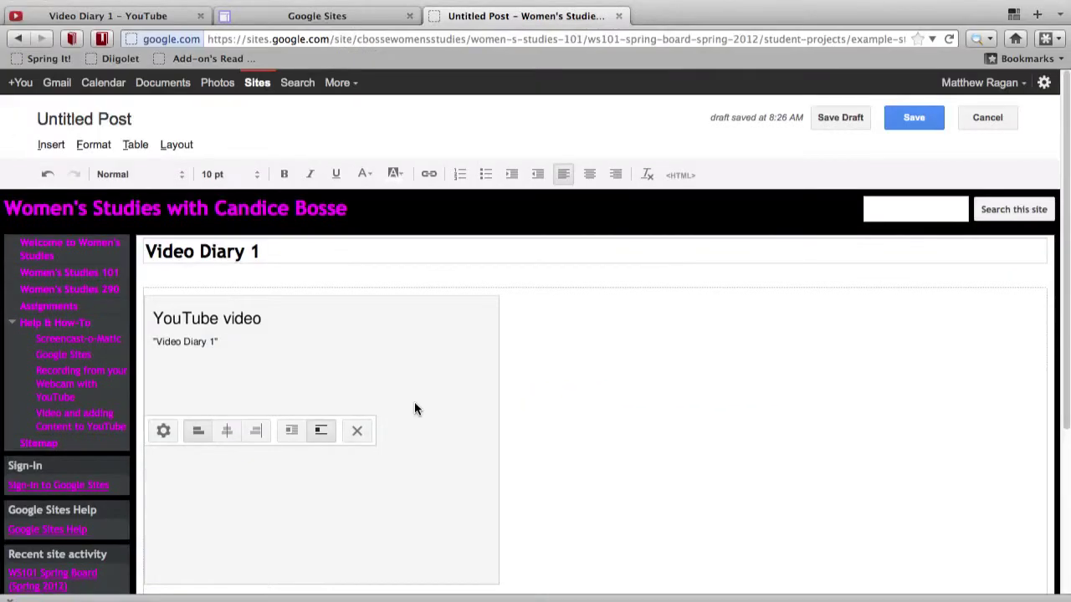
scroll(554, 375, "down", 2)
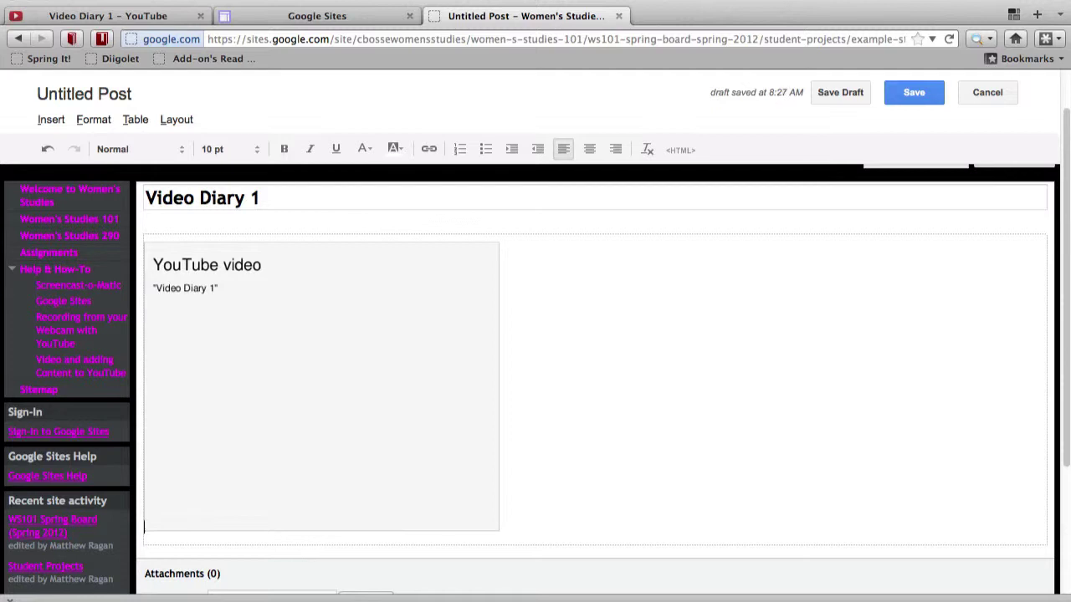
key("Return")
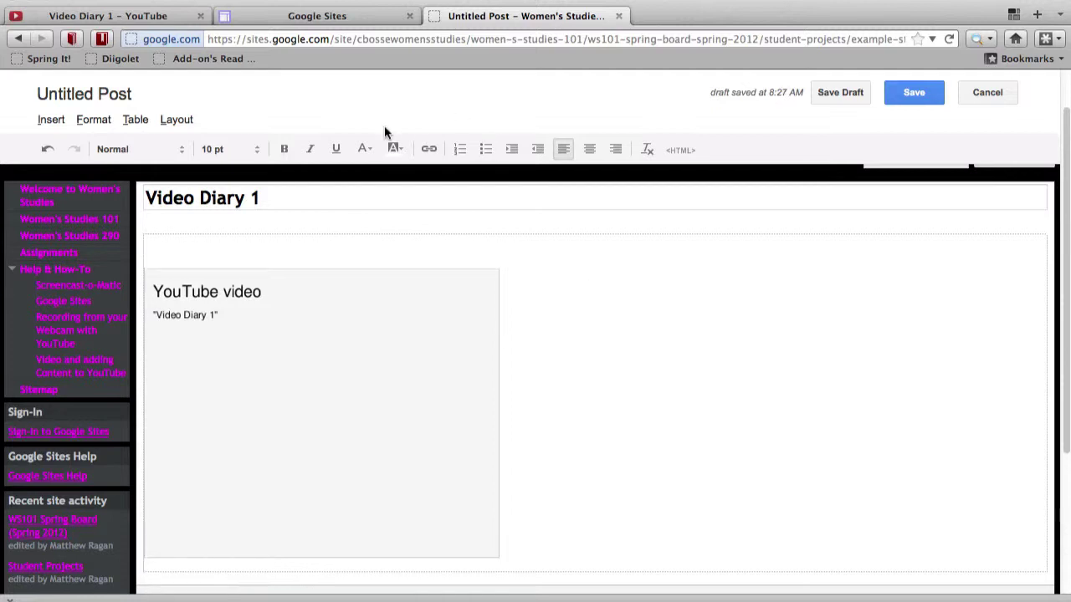
left_click(328, 248)
type("Here's my frist g")
key("BackSpace")
key("BackSpace")
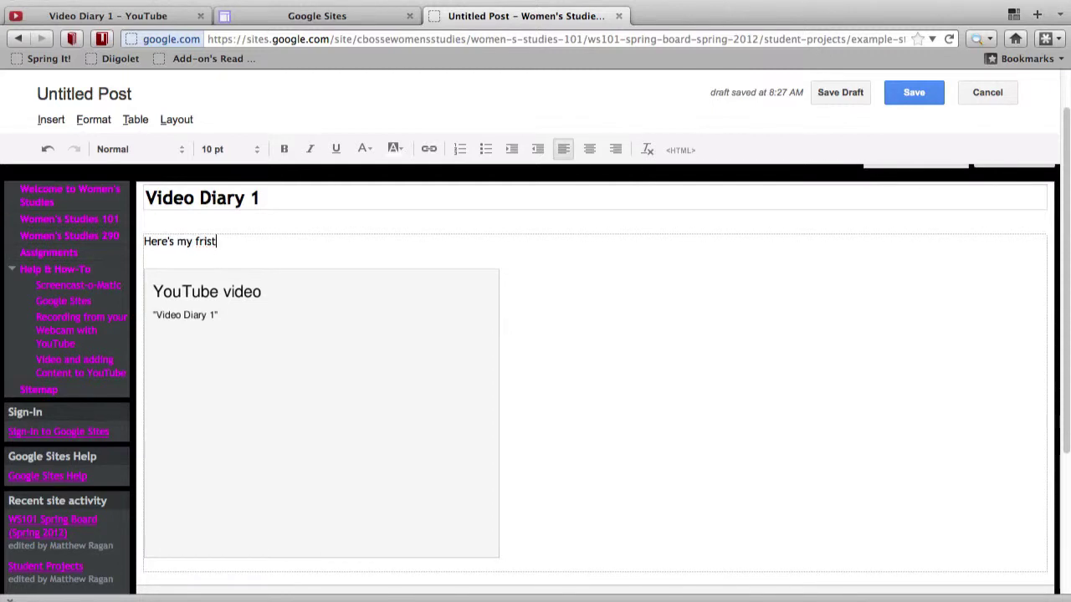
key("BackSpace")
type("irst grea")
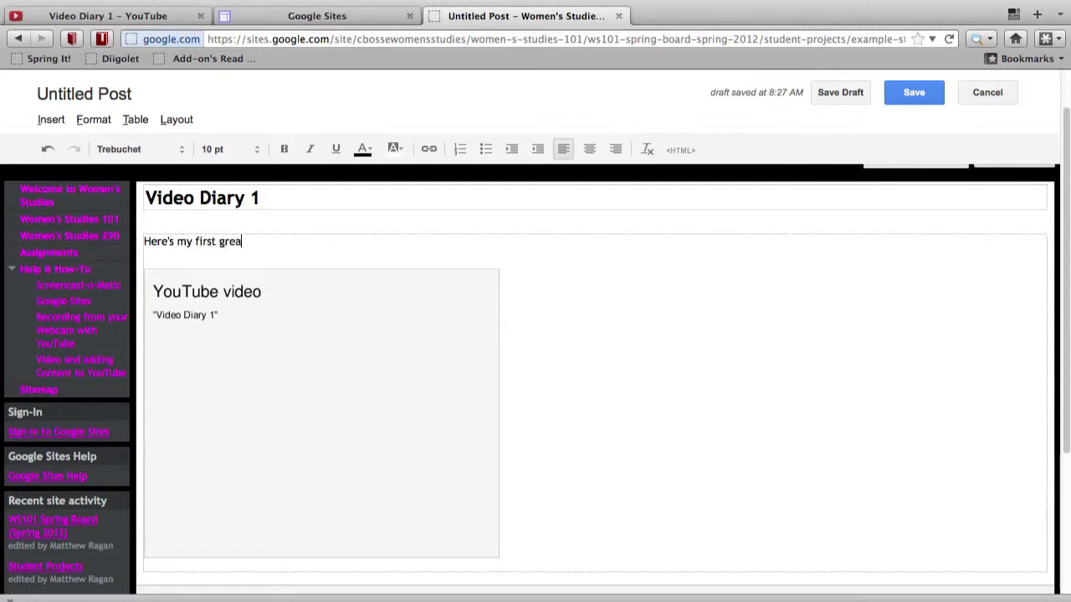
type("t video diary... a")
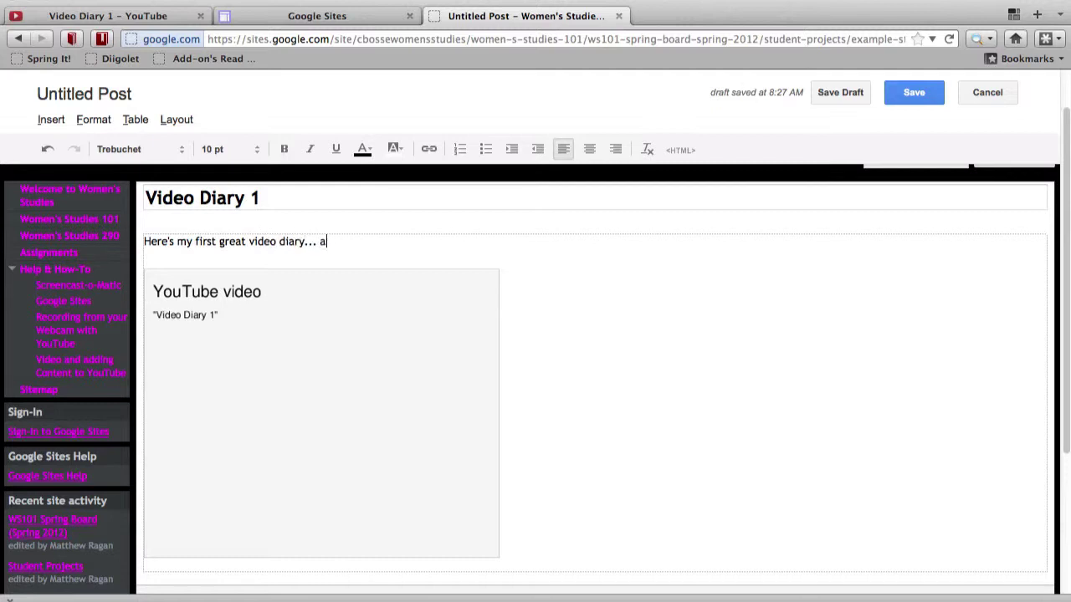
type("ctually this is just an example.")
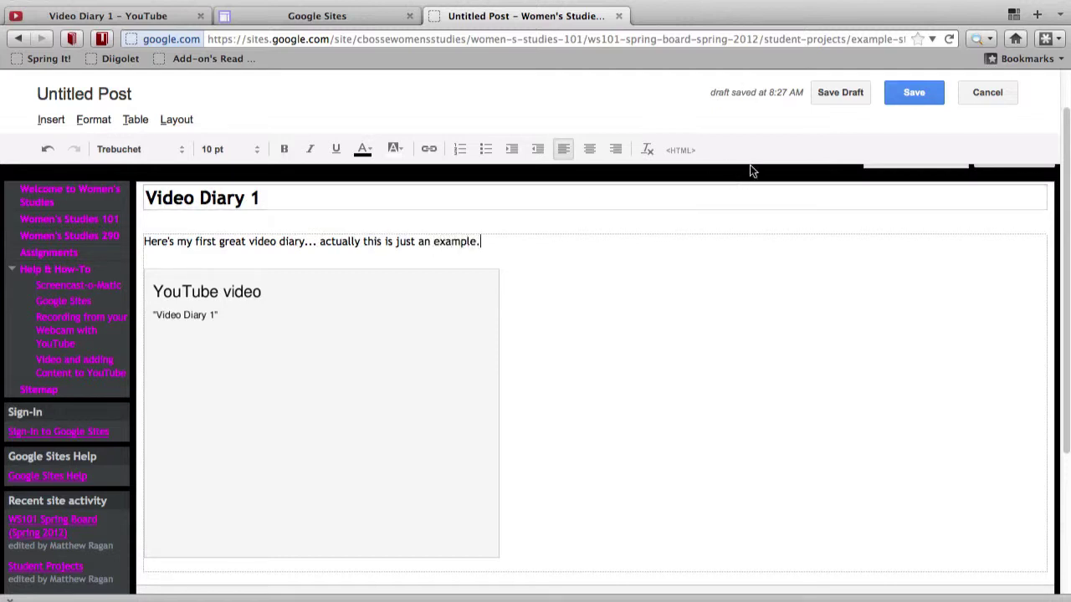
Step: Publish the post, then go via 'A Fancy Pants Example Page' to the WS101 Spring Board (Spring 2012) page
left_click(922, 97)
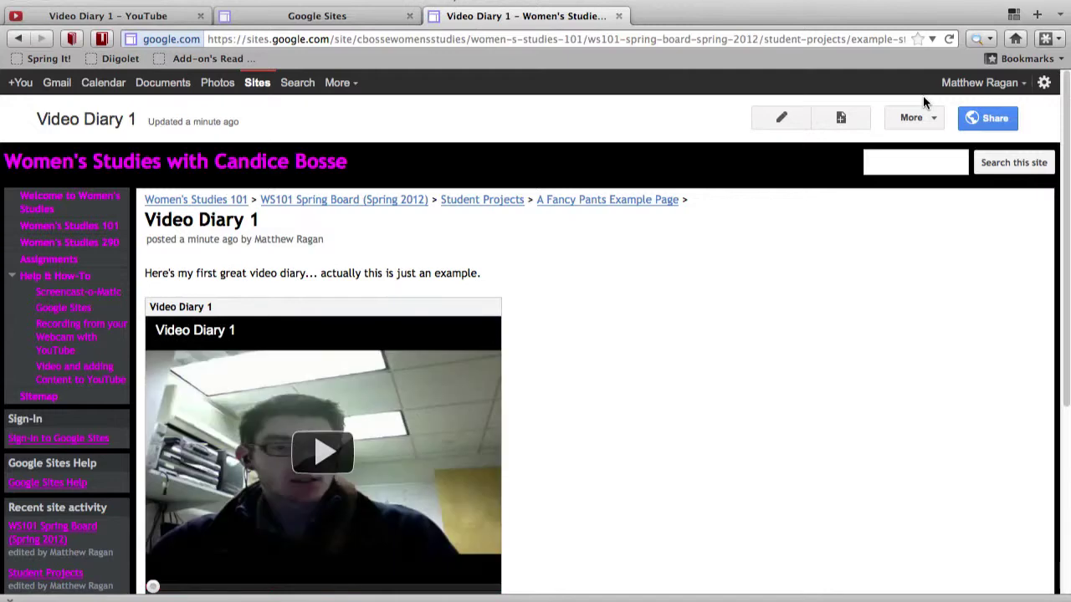
scroll(690, 245, "down", 2)
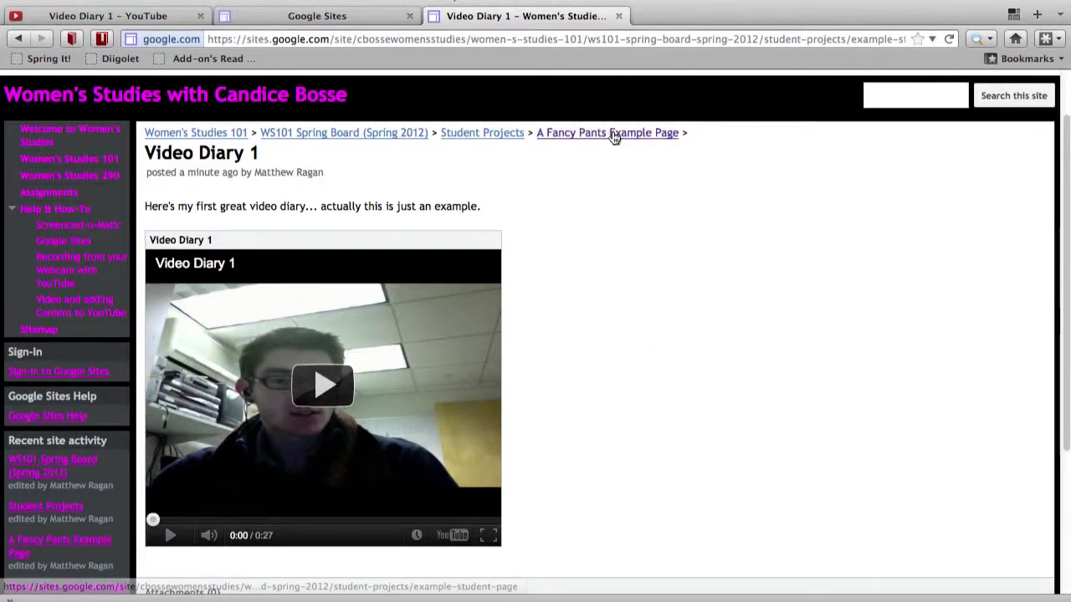
left_click(577, 135)
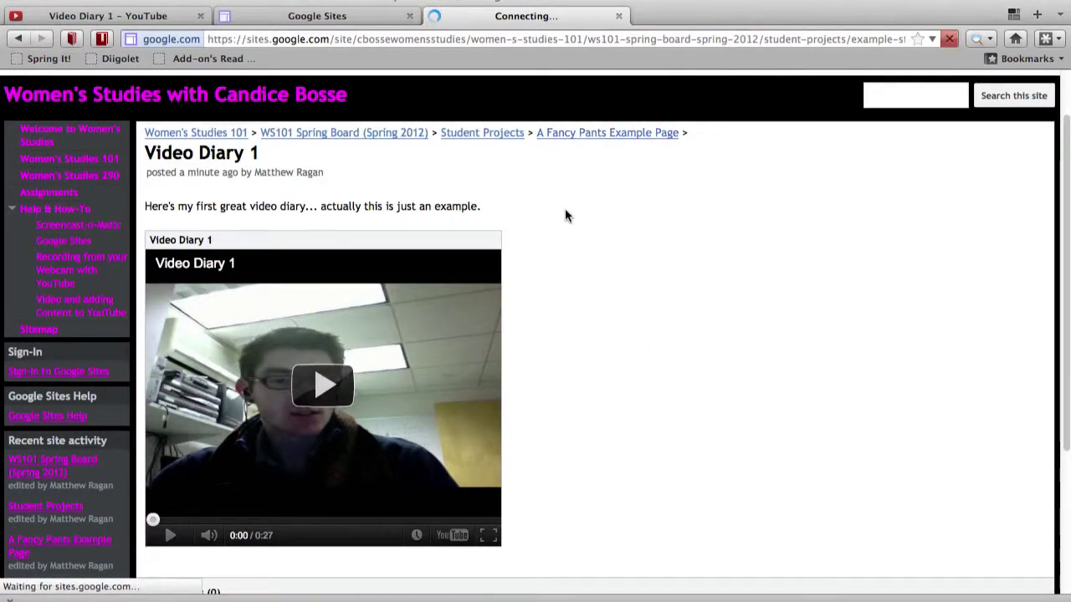
scroll(661, 396, "down", 4)
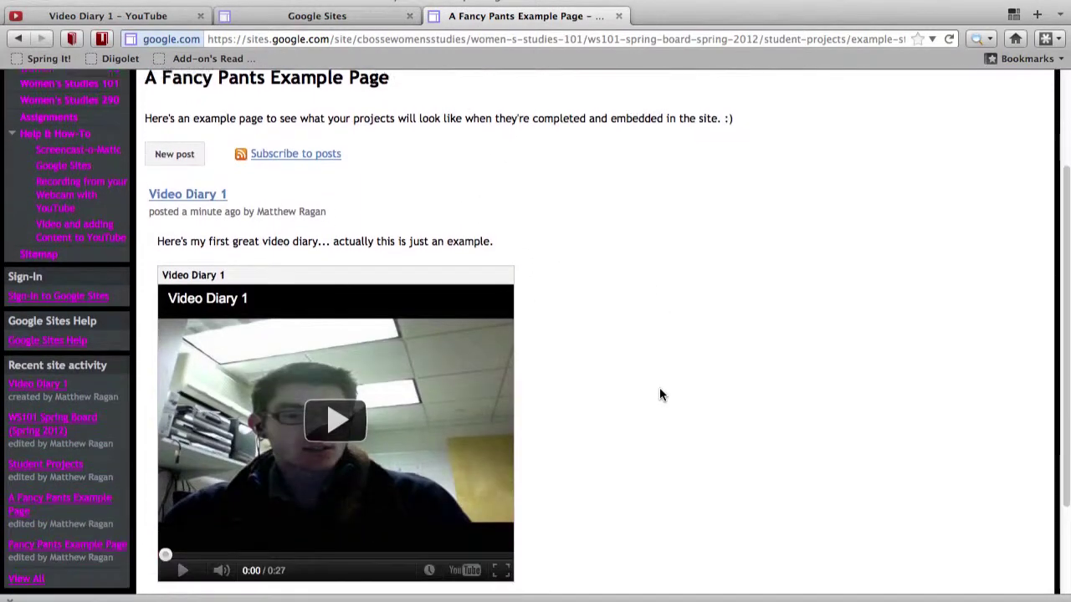
scroll(568, 338, "up", 4)
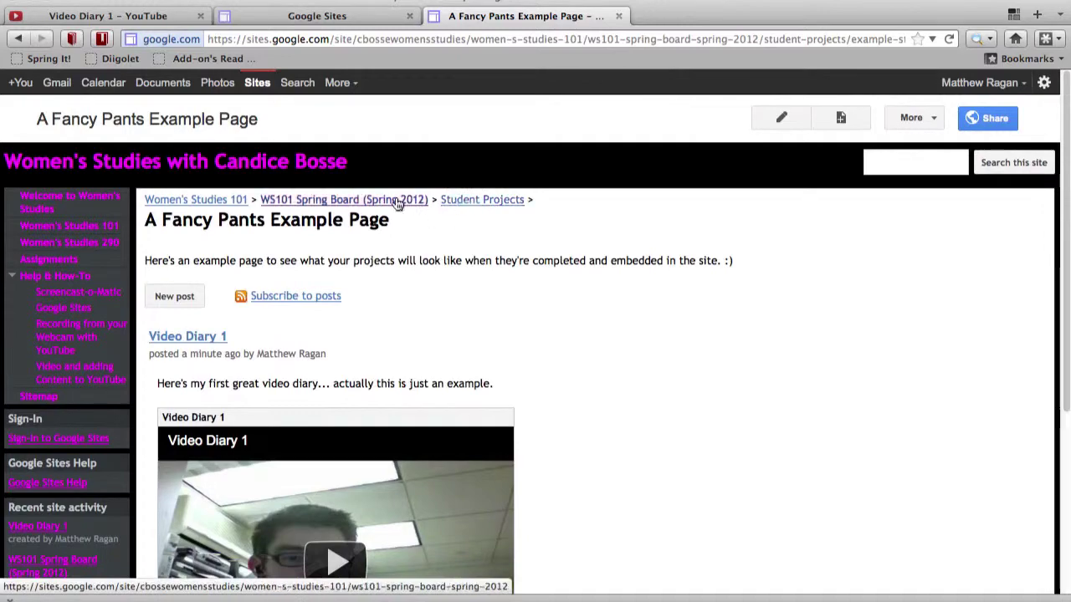
left_click(397, 205)
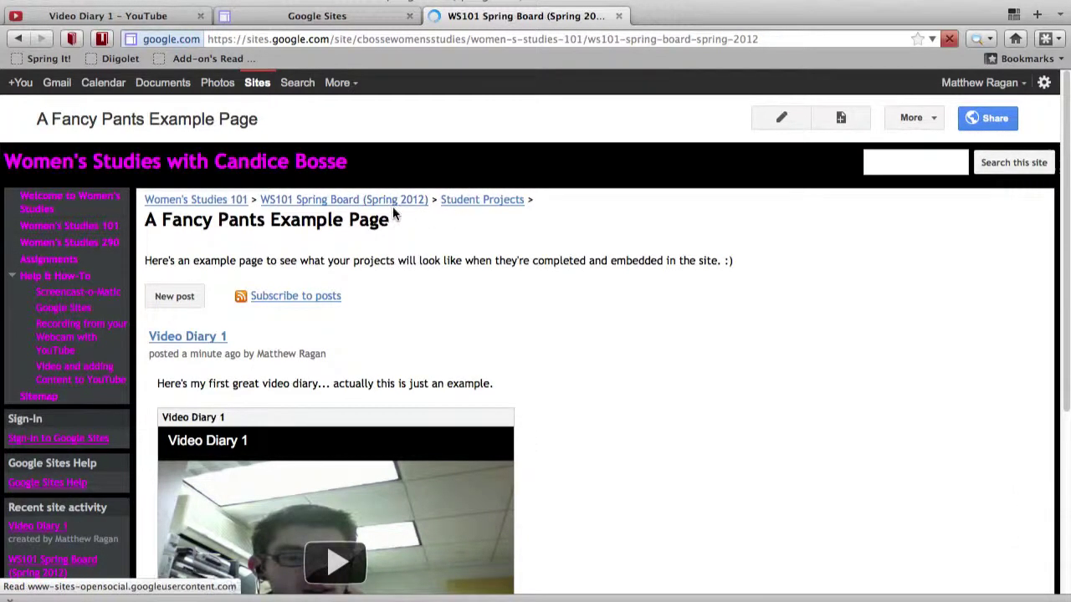
scroll(448, 379, "down", 8)
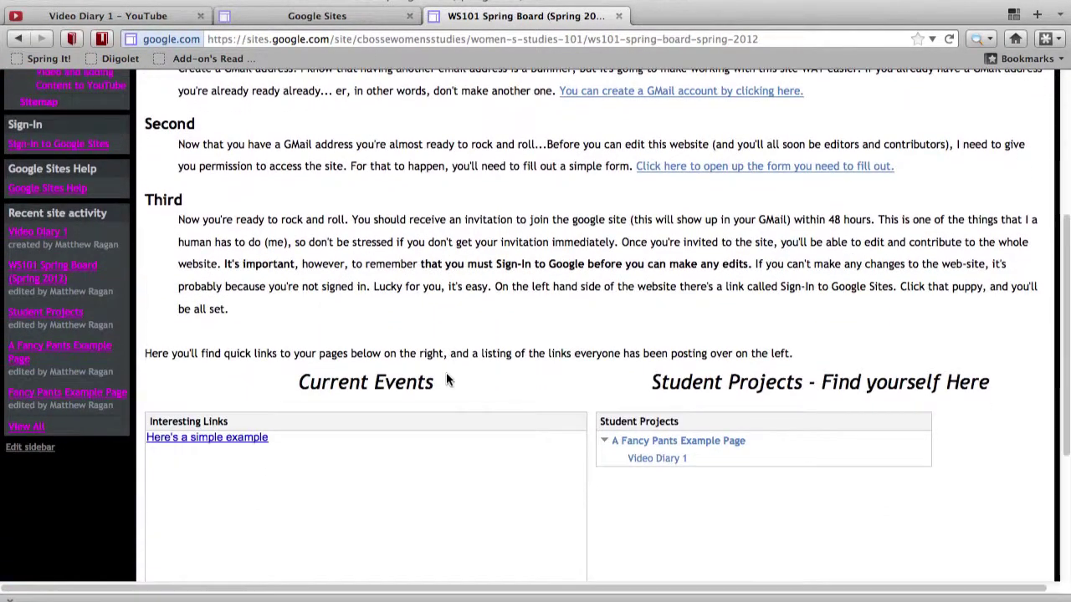